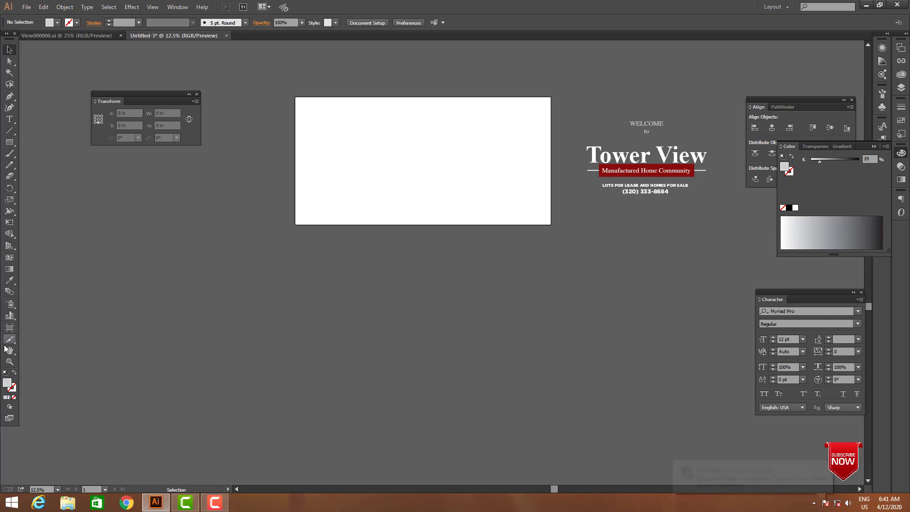
Check the artboard's width and height in its options, leaving them as they are
click(9, 327)
double_click(380, 161)
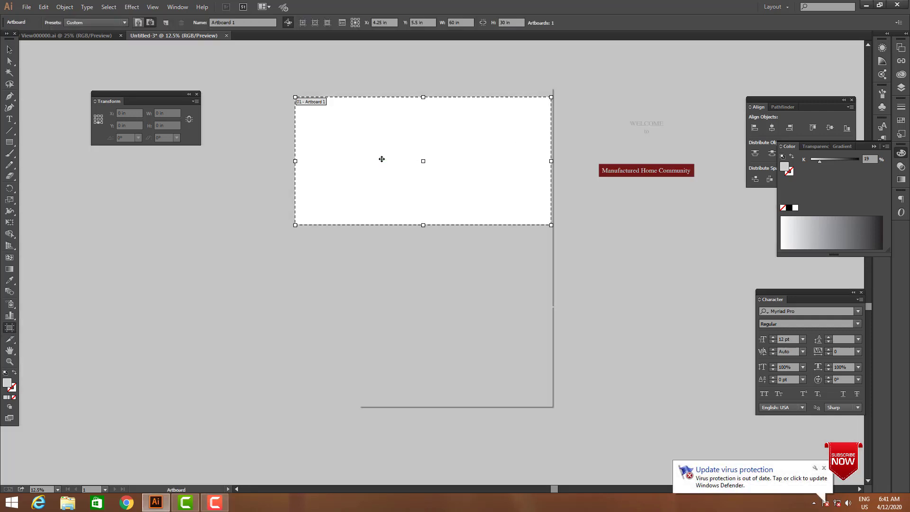
drag(407, 148, 428, 149)
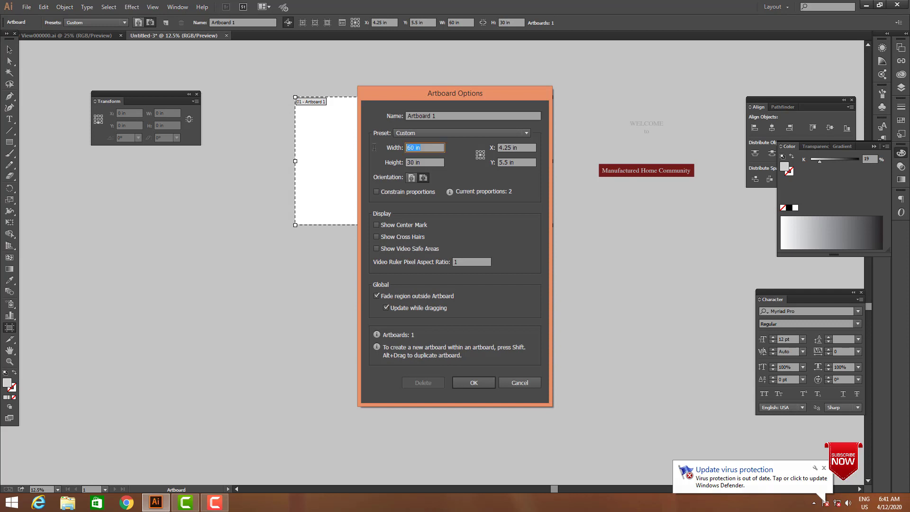
click(425, 162)
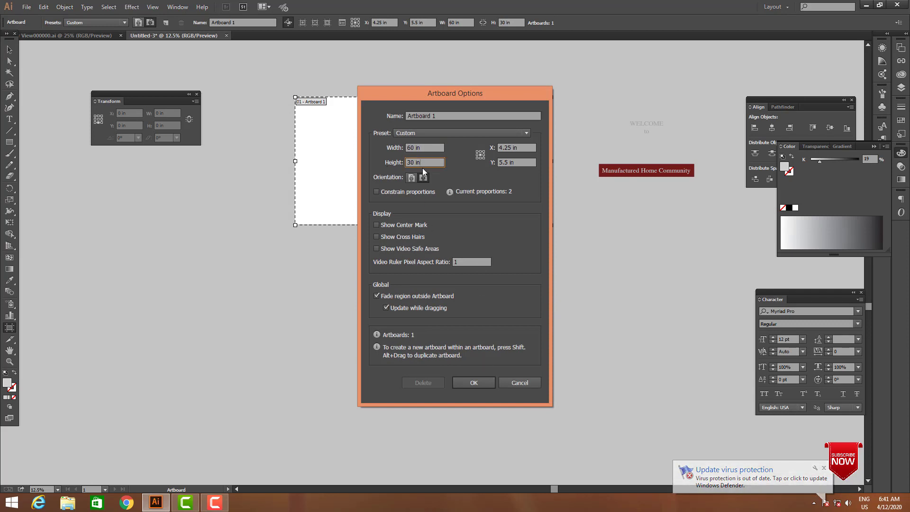
click(518, 382)
key(Escape)
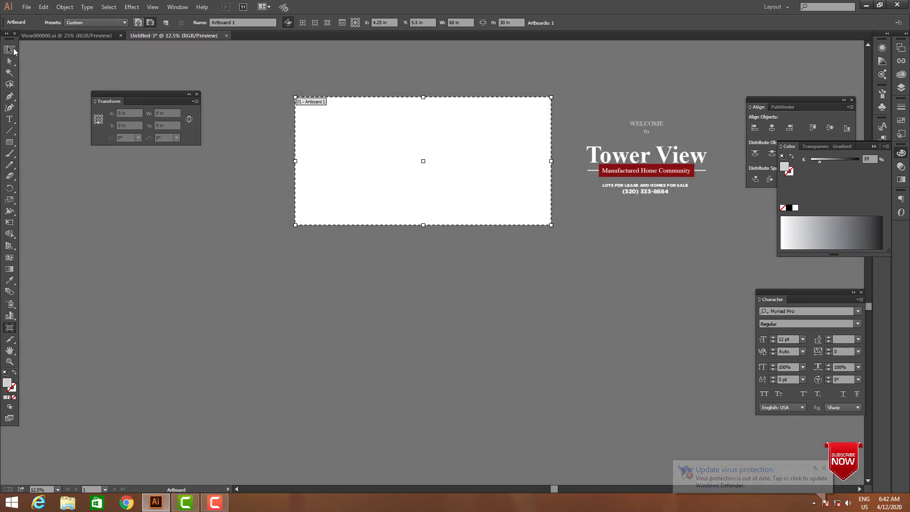
scroll(402, 295, up, 1)
scroll(432, 313, down, 1)
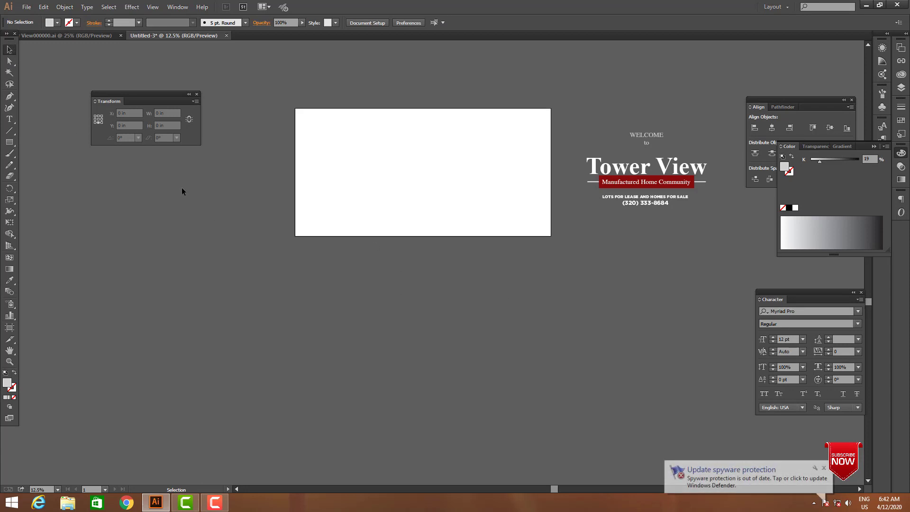
Draw a 60 × 30 in rectangle that covers the whole artboard
click(9, 142)
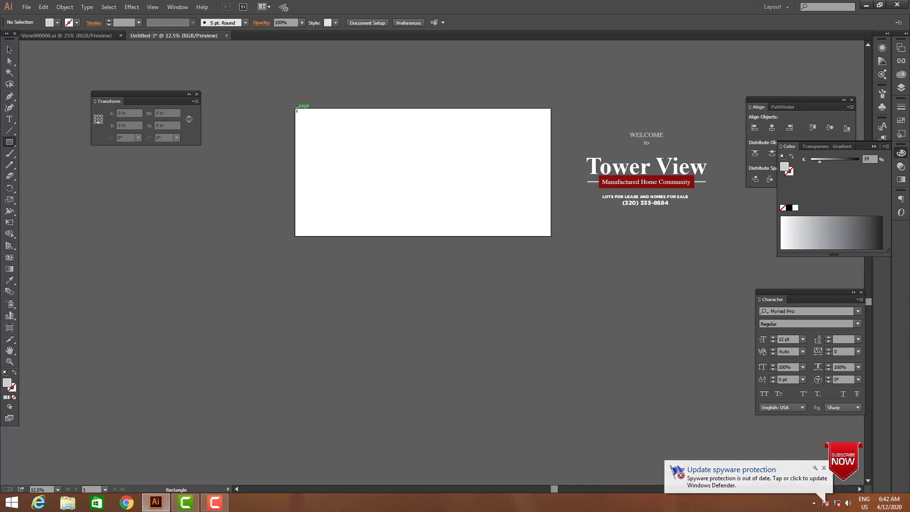
drag(295, 108, 551, 236)
click(9, 49)
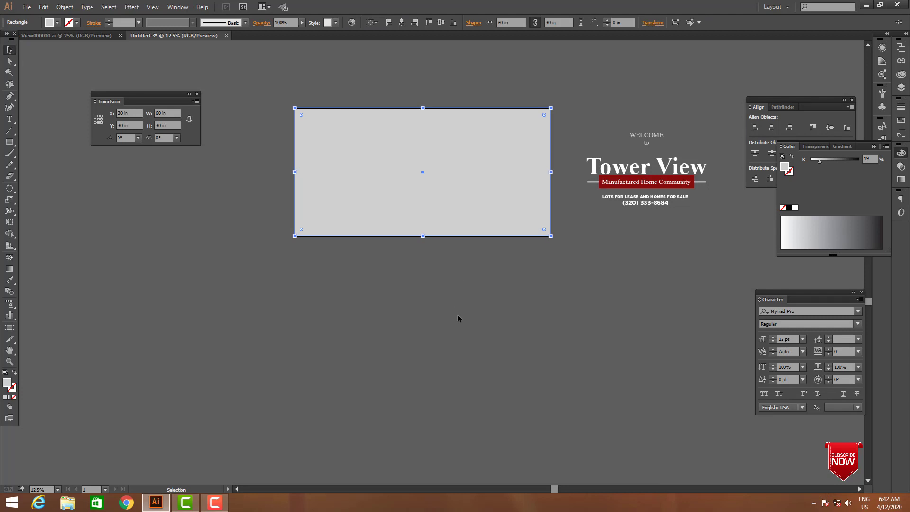
Move the rectangle off the artboard onto the empty canvas directly below it
drag(457, 315, 461, 351)
drag(474, 181, 471, 79)
drag(450, 93, 450, 266)
click(601, 283)
key(z)
drag(287, 194, 588, 337)
alt+click(426, 244)
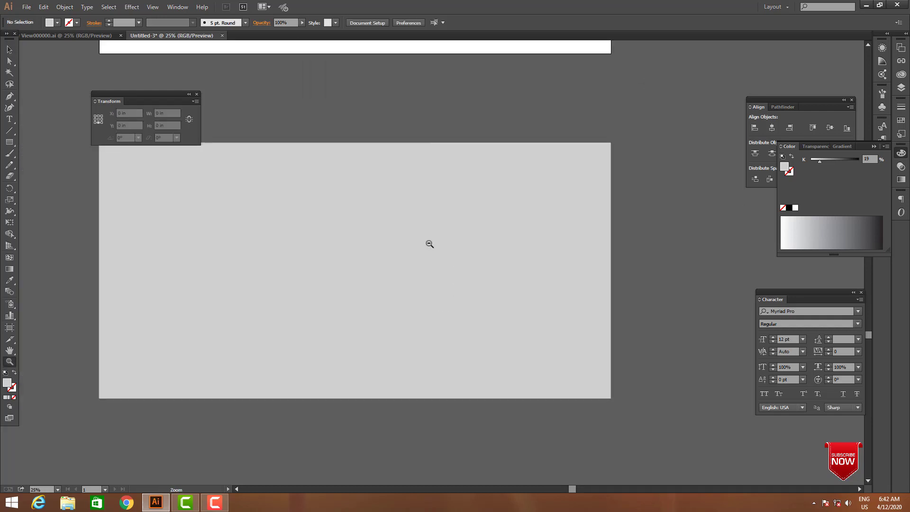
alt+click(428, 243)
key(v)
drag(432, 263, 437, 313)
drag(634, 334, 659, 242)
click(411, 383)
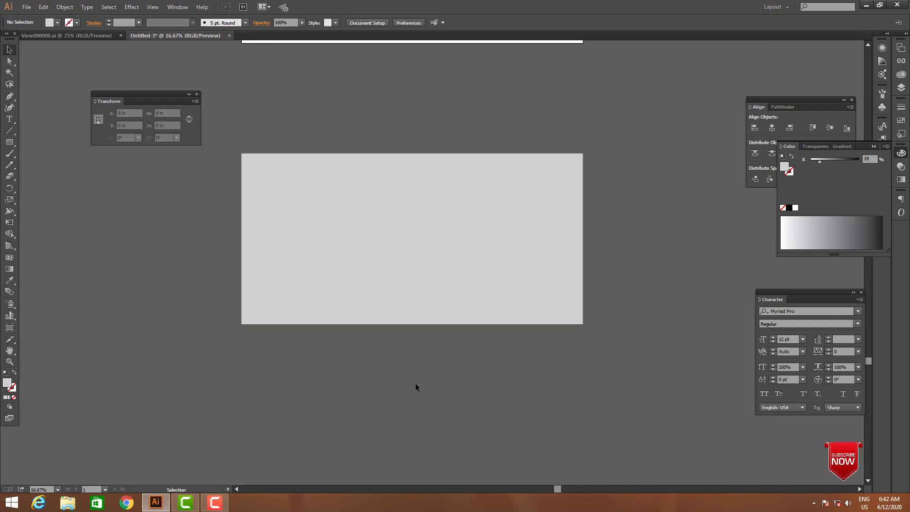
Draw a circle about 38 in across from the middle of the rectangle, extending above its upper edge
drag(9, 142, 62, 166)
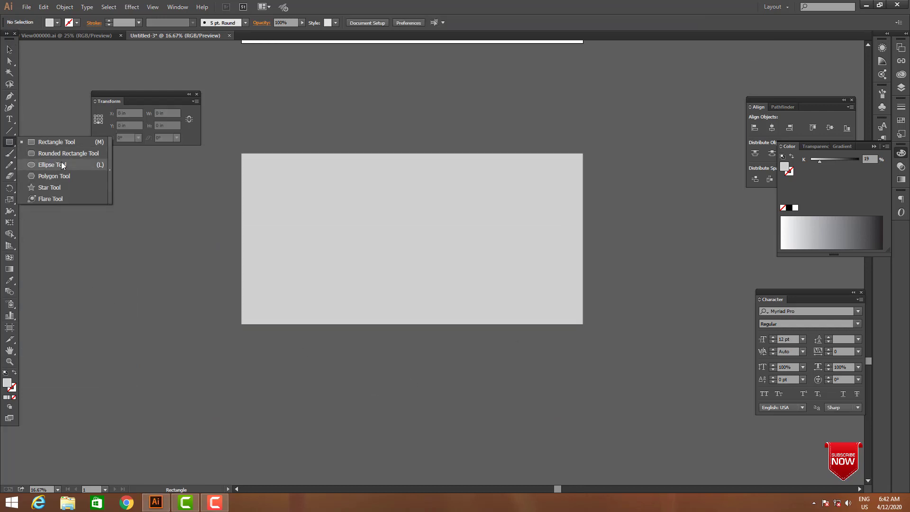
drag(407, 207, 515, 302)
key(v)
click(474, 401)
key(space)
drag(477, 379, 487, 393)
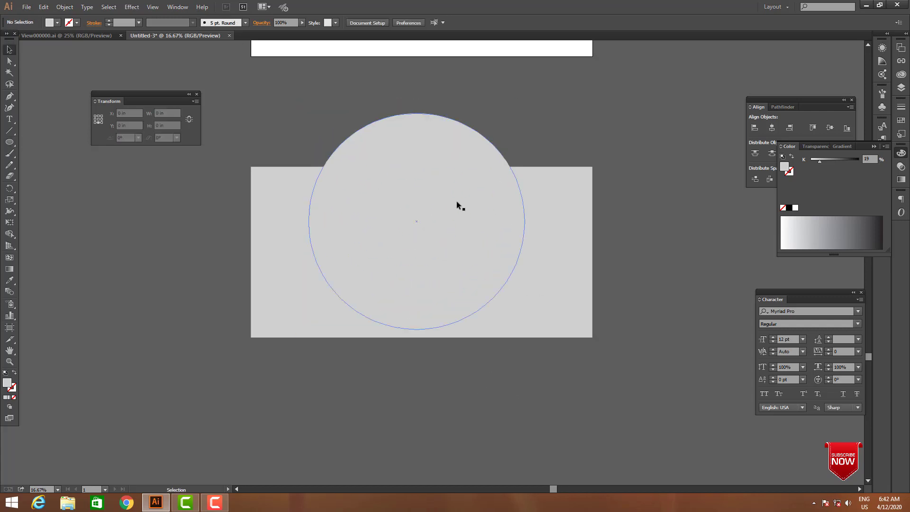
Lower the circle until its bottom meets the rectangle's bottom edge, and align both shapes on their horizontal centres
click(448, 193)
drag(448, 192, 447, 201)
drag(622, 252, 174, 198)
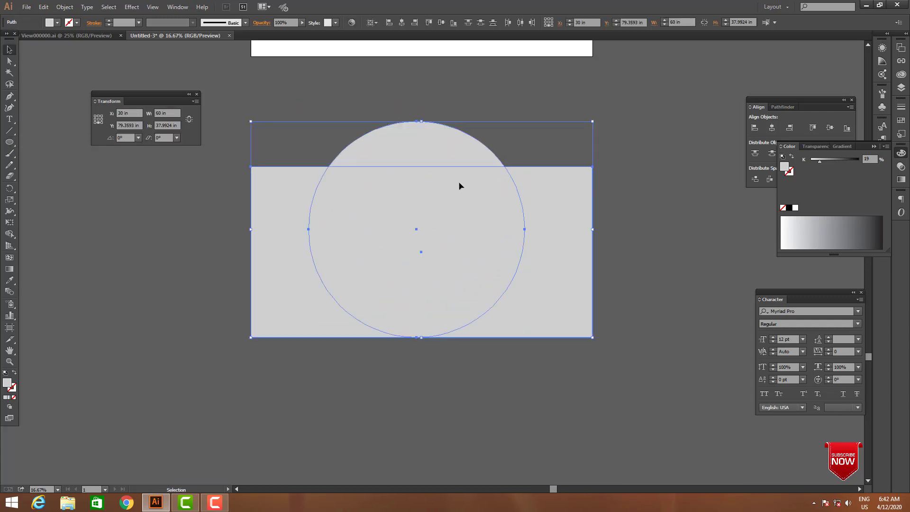
click(766, 130)
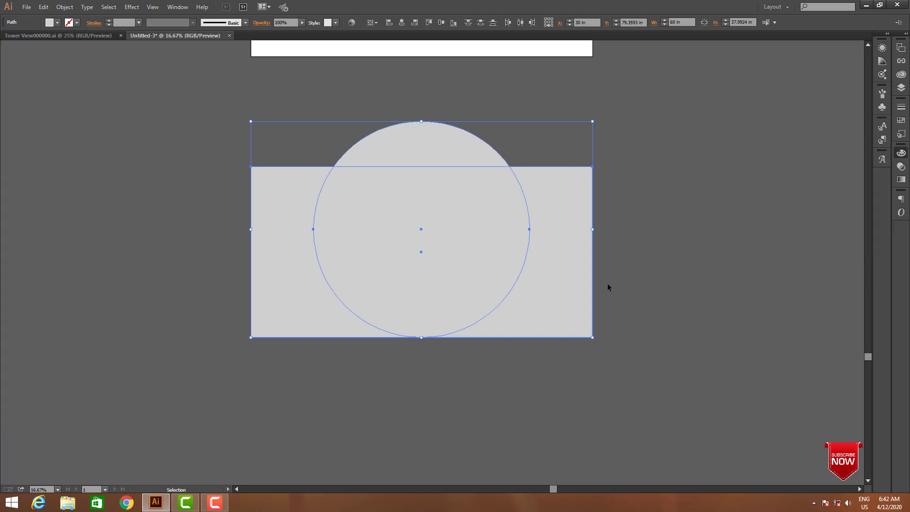
click(637, 279)
key(space)
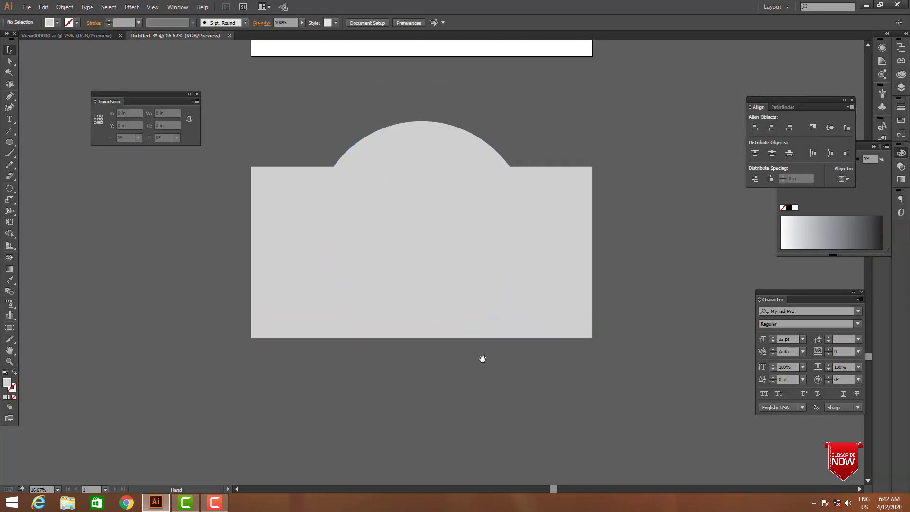
drag(482, 359, 486, 347)
key(space)
drag(494, 381, 487, 391)
Copy the rectangle in place and resize the copy about its centre to about 65.25 in wide and 14.98 in high
click(561, 245)
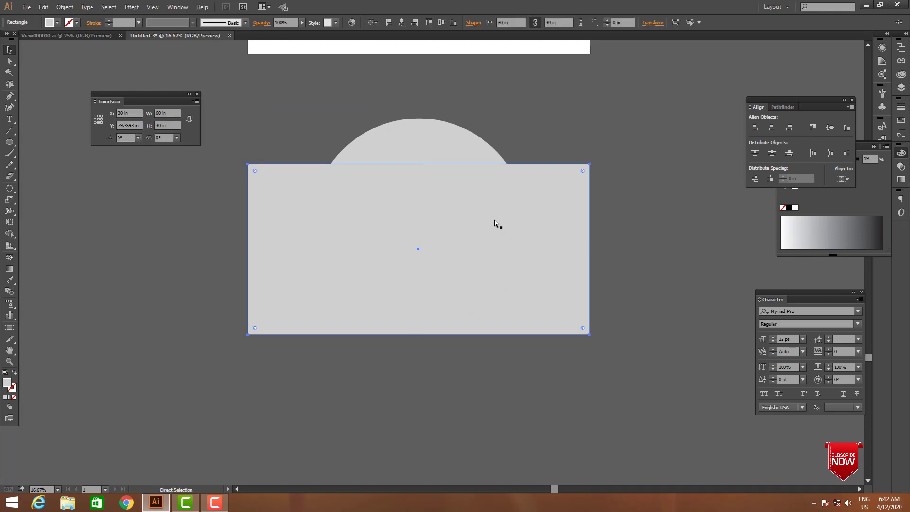
drag(421, 165, 420, 206)
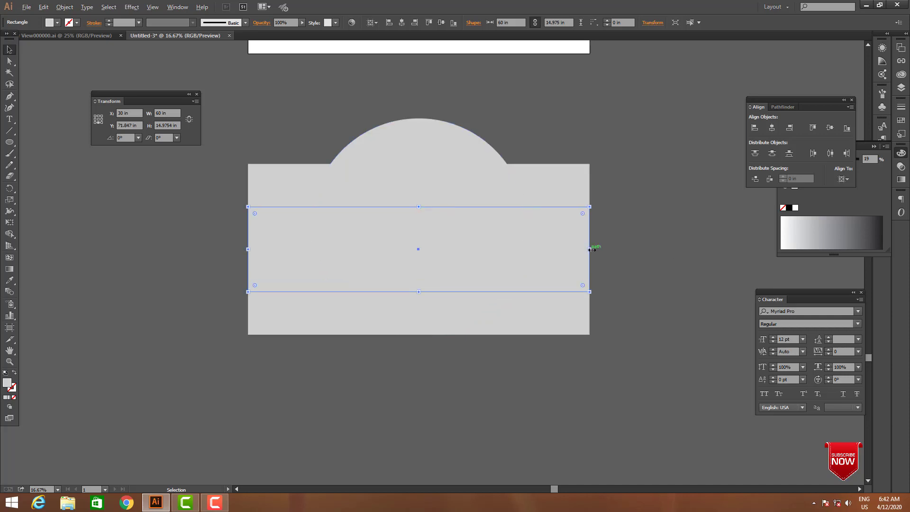
drag(590, 248, 605, 248)
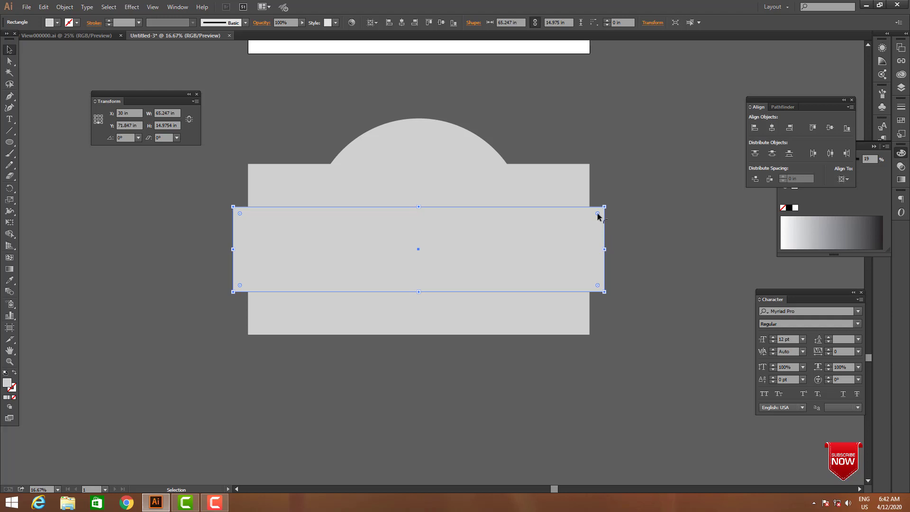
drag(597, 213, 377, 226)
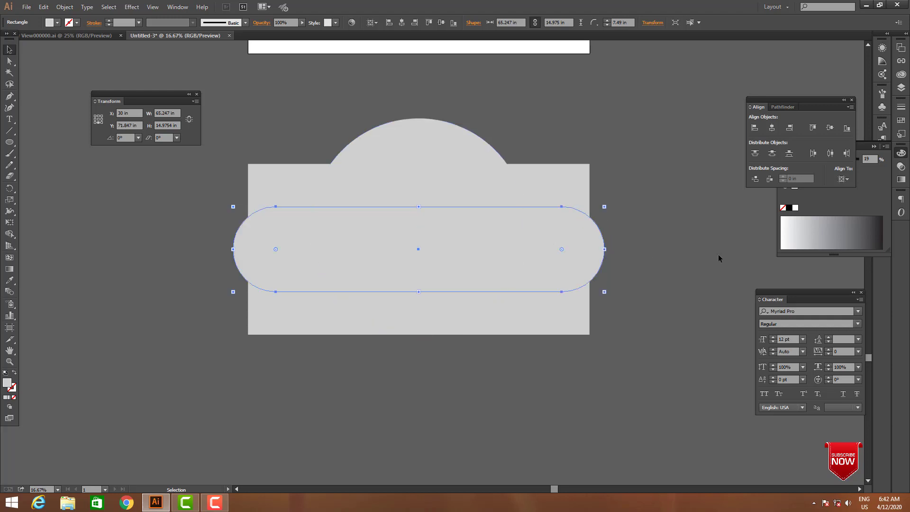
click(630, 224)
click(581, 183)
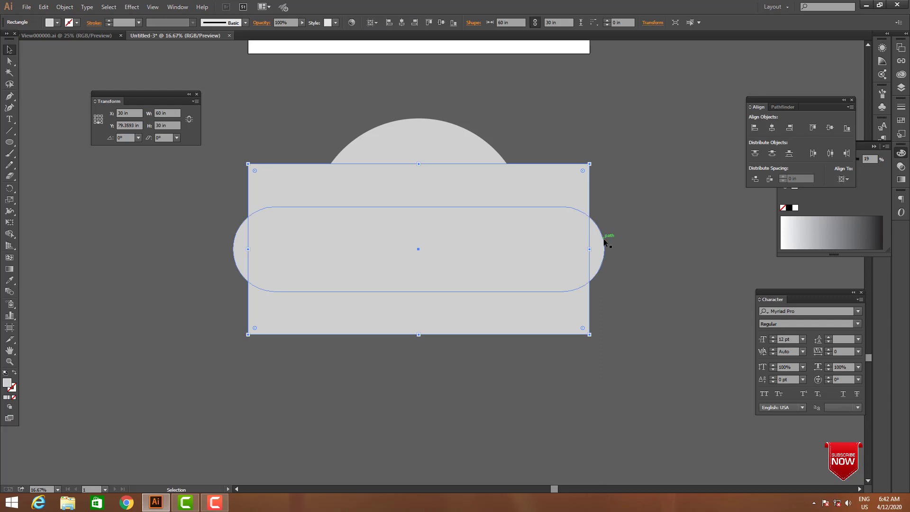
key(ctrl+z)
Widen the low rectangle about its centre to about 69.4 in so it extends past both sides of the large one
click(639, 262)
click(604, 250)
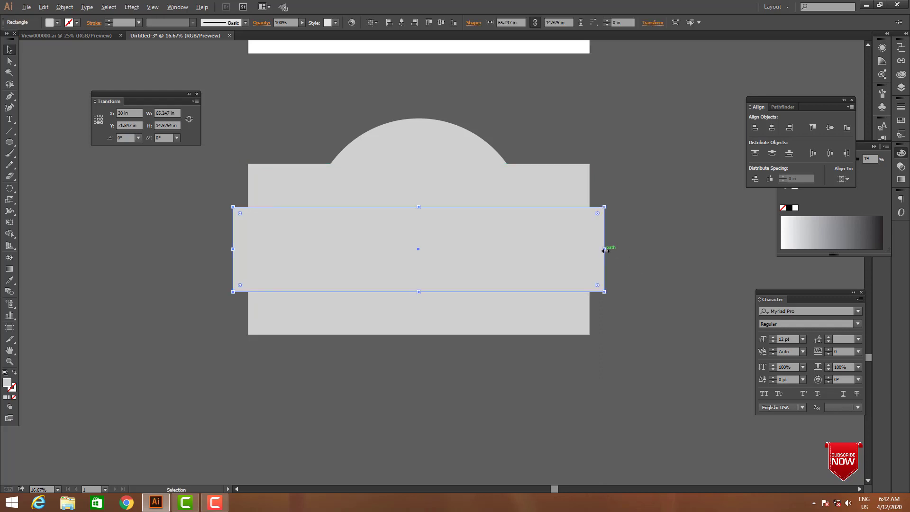
drag(604, 250, 616, 250)
click(543, 360)
scroll(558, 374, down, 1)
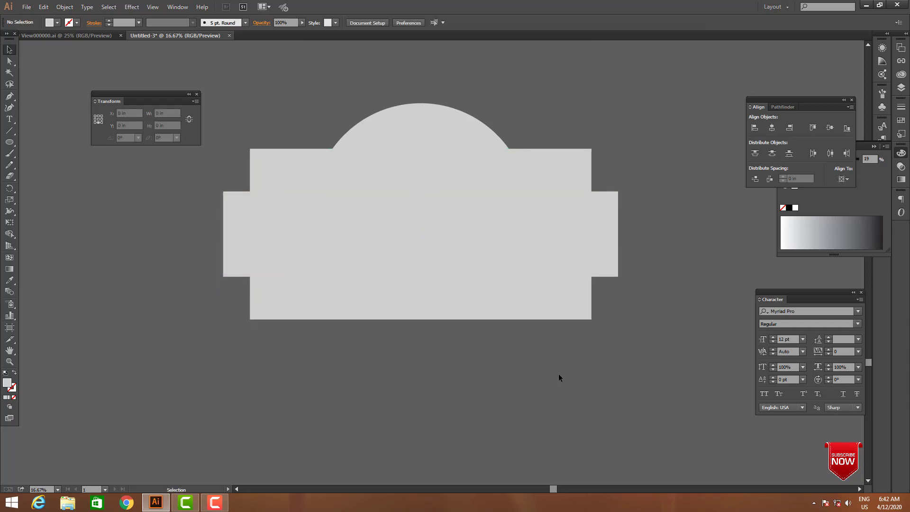
Enlarge the circle downward to about 44.3 in across so it extends below the large rectangle
click(441, 176)
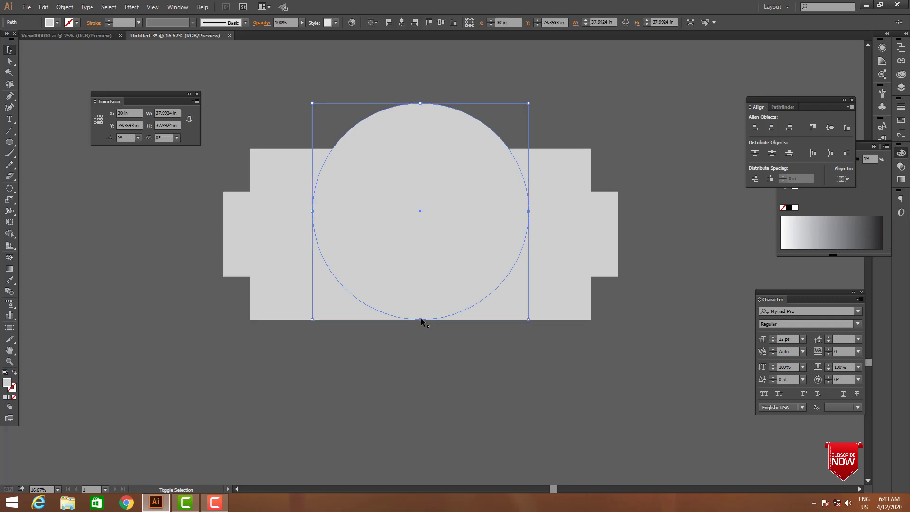
drag(421, 320, 428, 356)
click(590, 340)
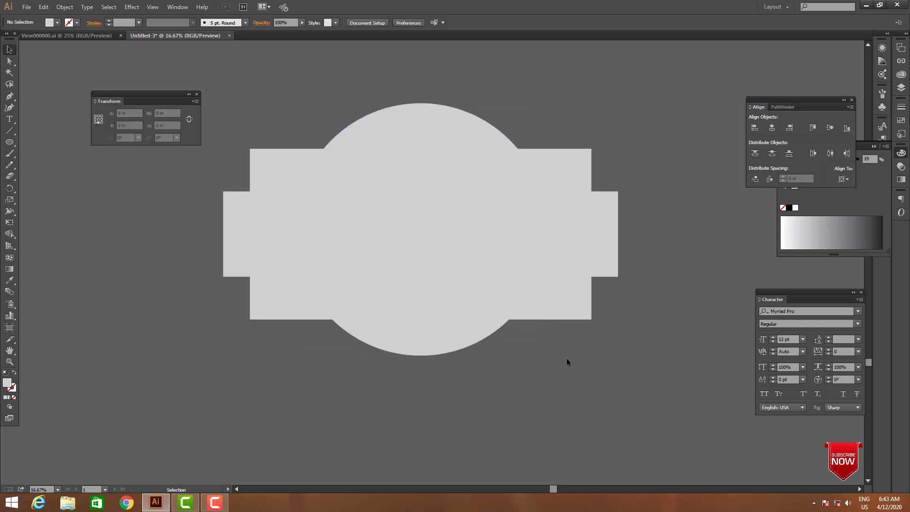
Align the circle and both rectangles on their vertical centres and move them together onto the artboard
drag(515, 386, 346, 105)
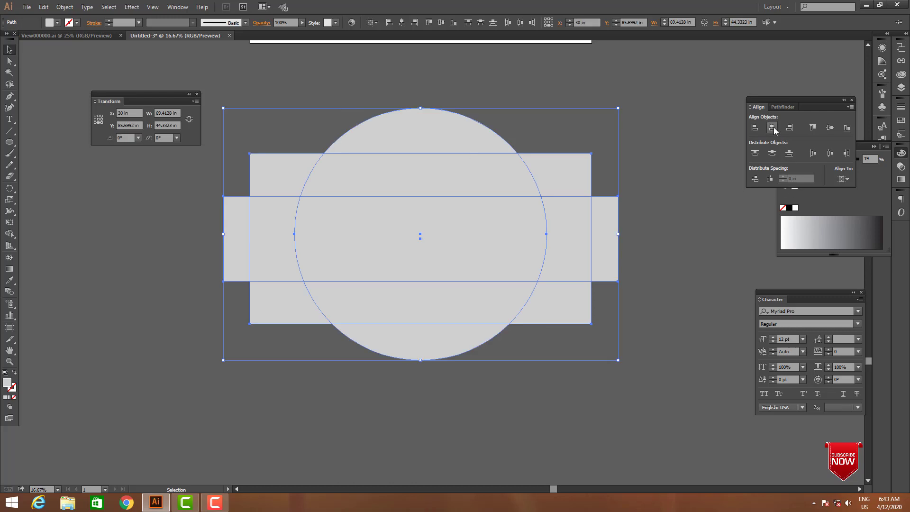
click(830, 127)
drag(424, 155, 482, 371)
click(530, 356)
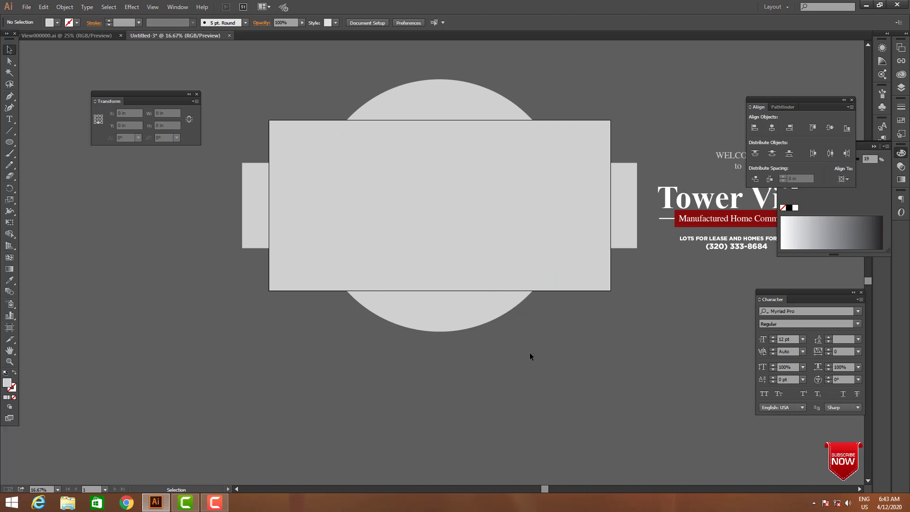
Give the large rectangle inverted round corners with a 0.25 in radius, and enlarge the radius to about 3.55 in
click(446, 136)
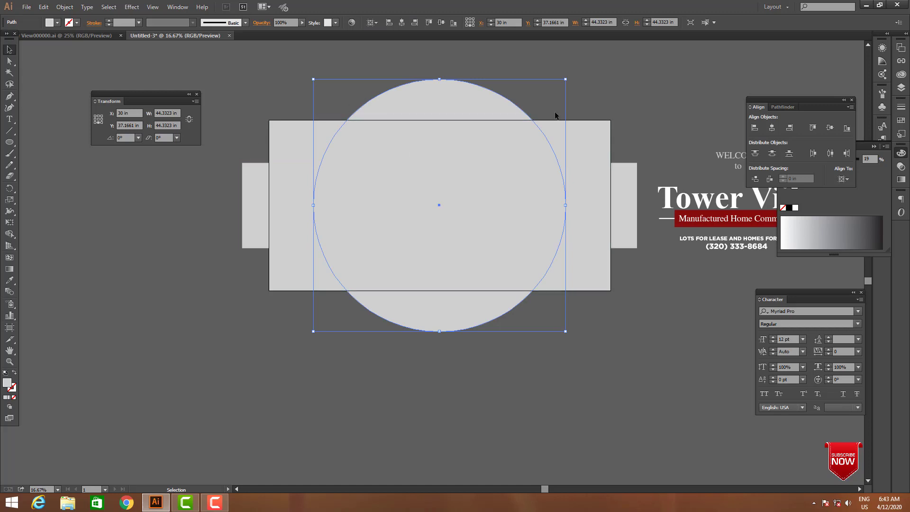
click(275, 127)
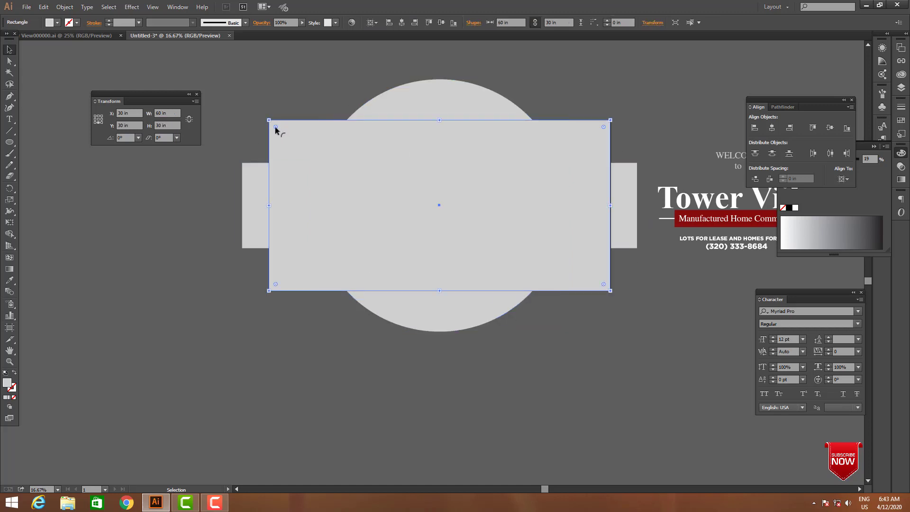
click(10, 61)
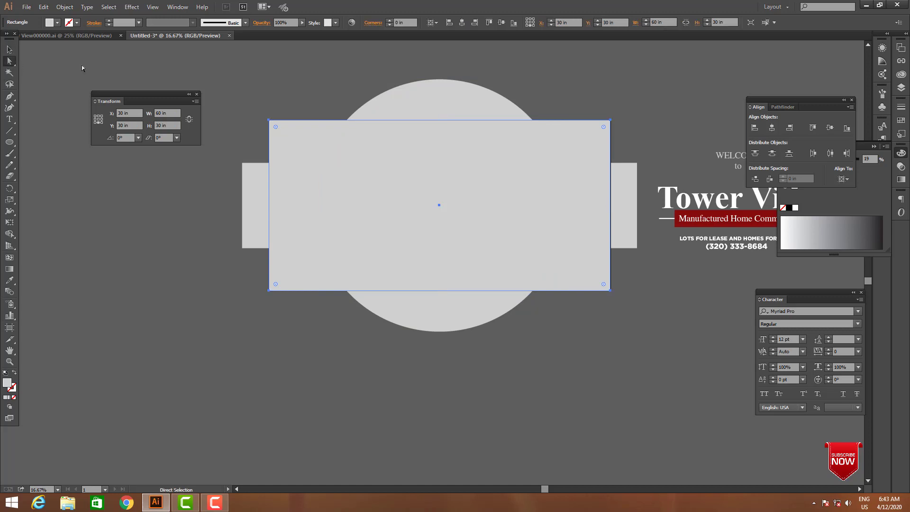
double_click(276, 128)
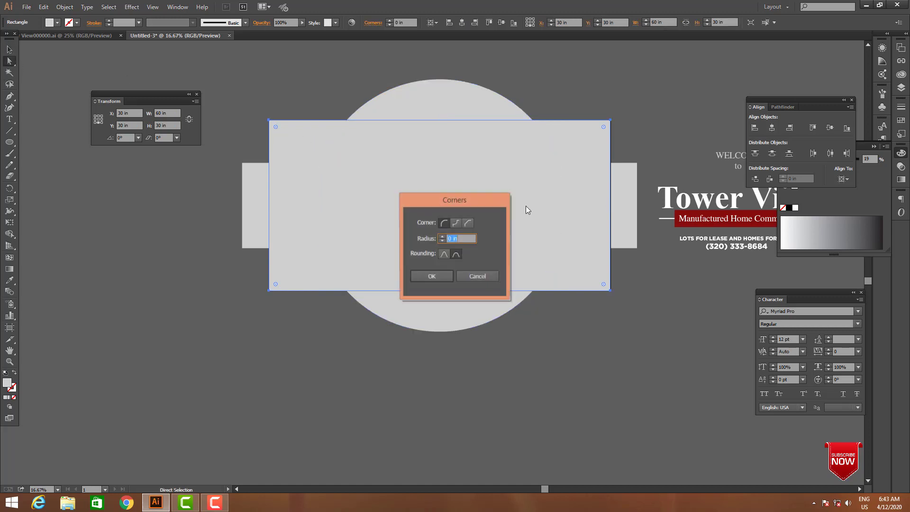
click(455, 225)
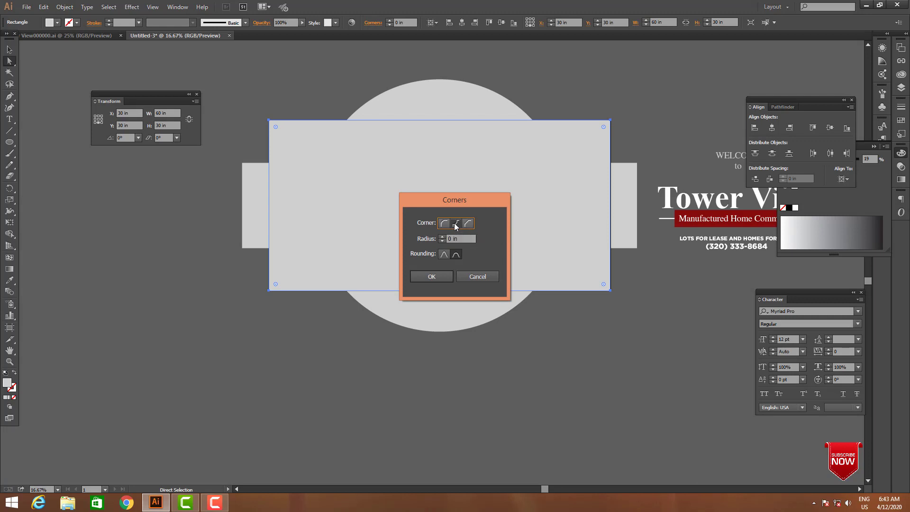
click(455, 224)
click(446, 238)
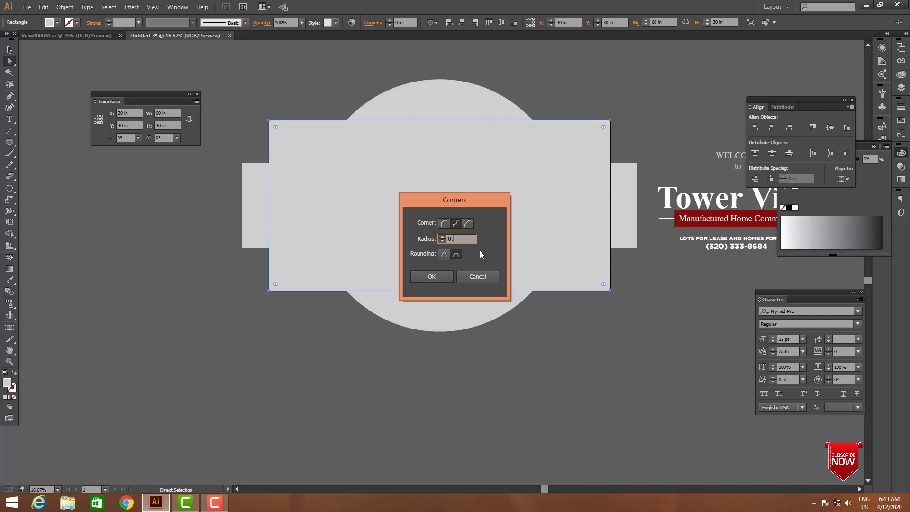
click(439, 279)
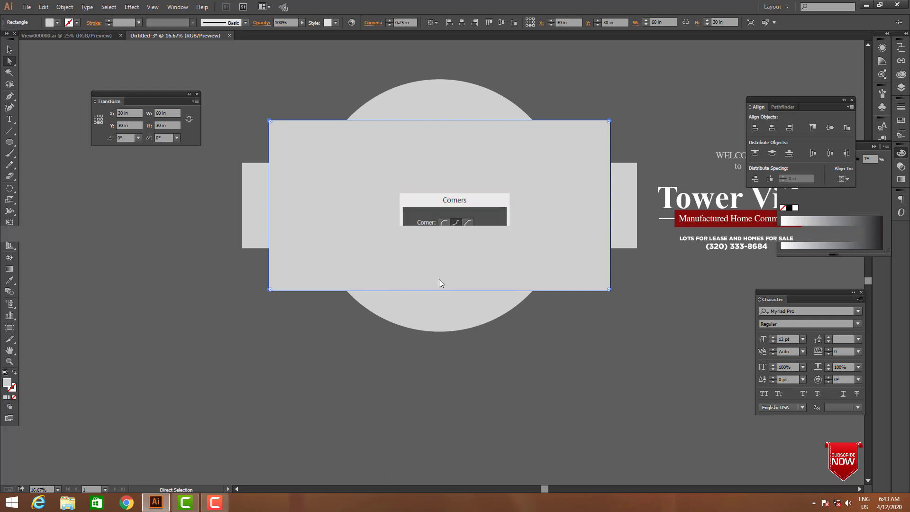
drag(271, 121, 290, 142)
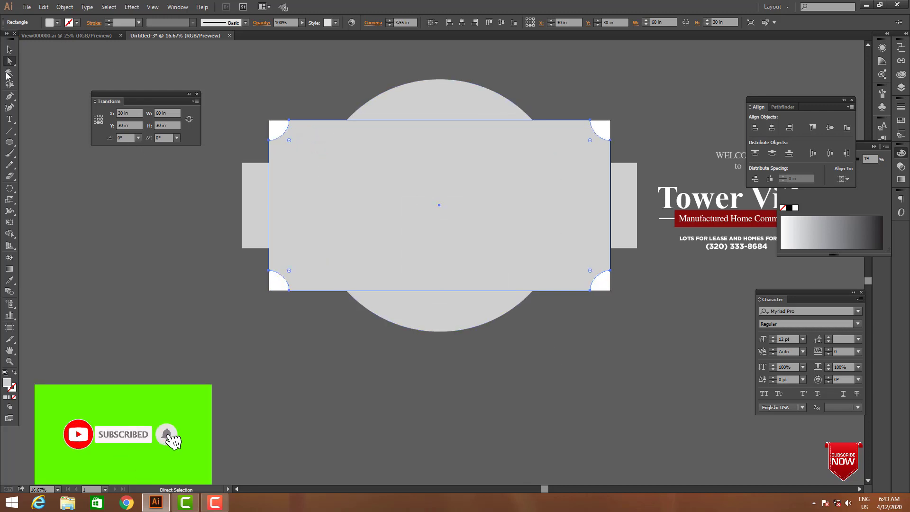
Round the wide low rectangle's corners to the maximum radius of about 7.49 in, giving it semicircular ends
click(258, 179)
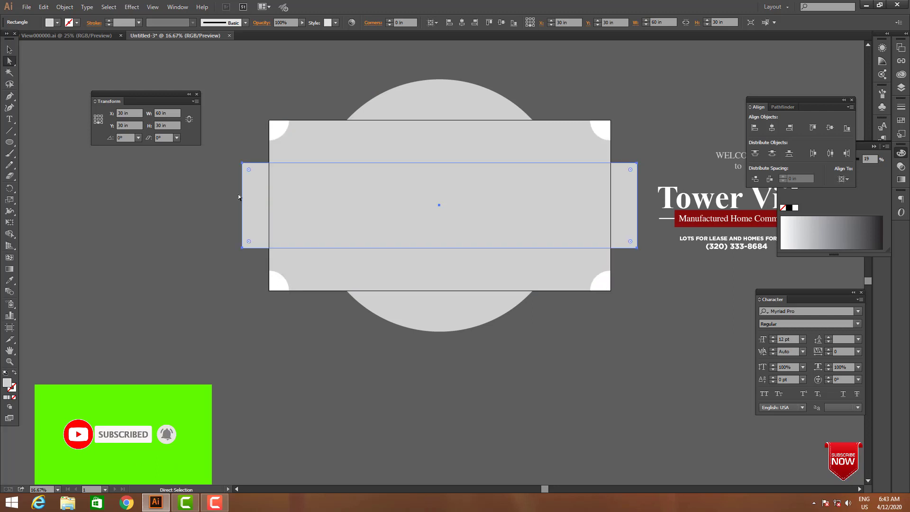
drag(248, 170, 671, 231)
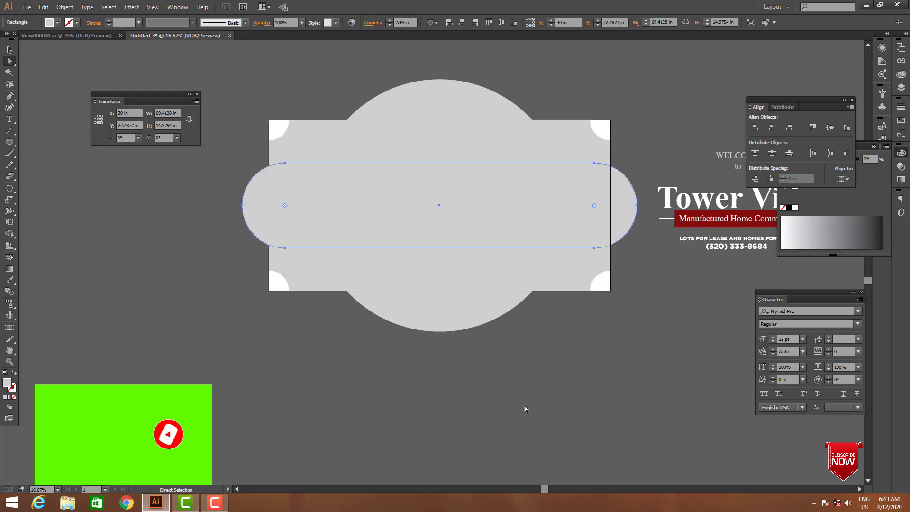
Select the circle and both rectangles and move them together to the empty area below the artboard
click(525, 406)
click(315, 193)
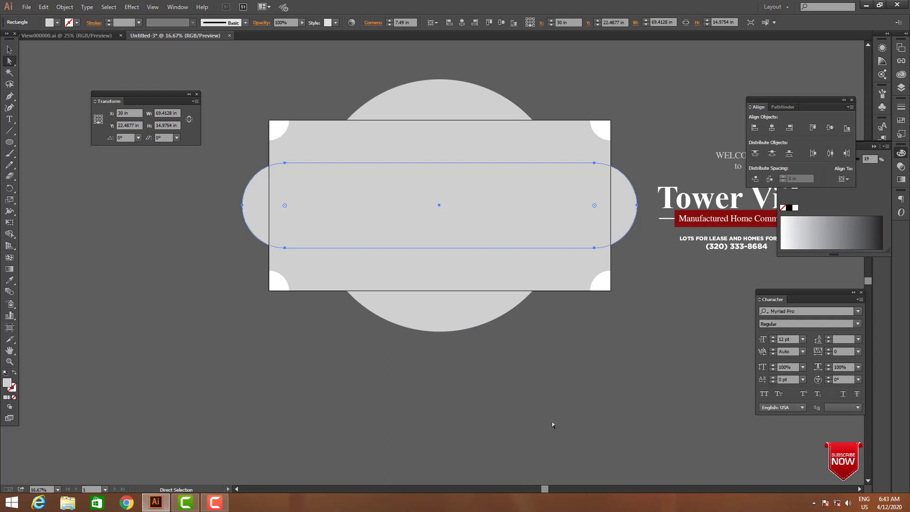
key(Tab)
drag(576, 307, 319, 97)
ctrl+alt+click(519, 266)
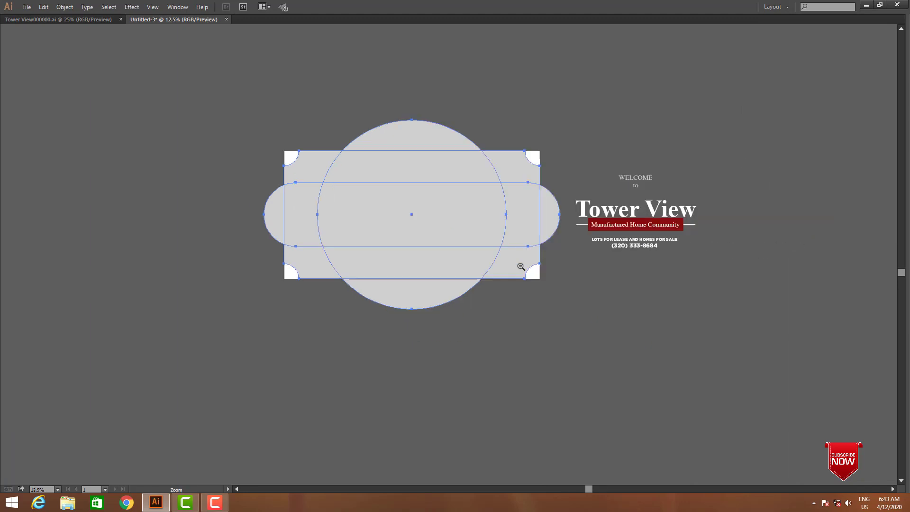
ctrl+alt+click(518, 266)
drag(462, 223, 455, 367)
click(570, 365)
key(ctrl+space)
drag(288, 165, 766, 411)
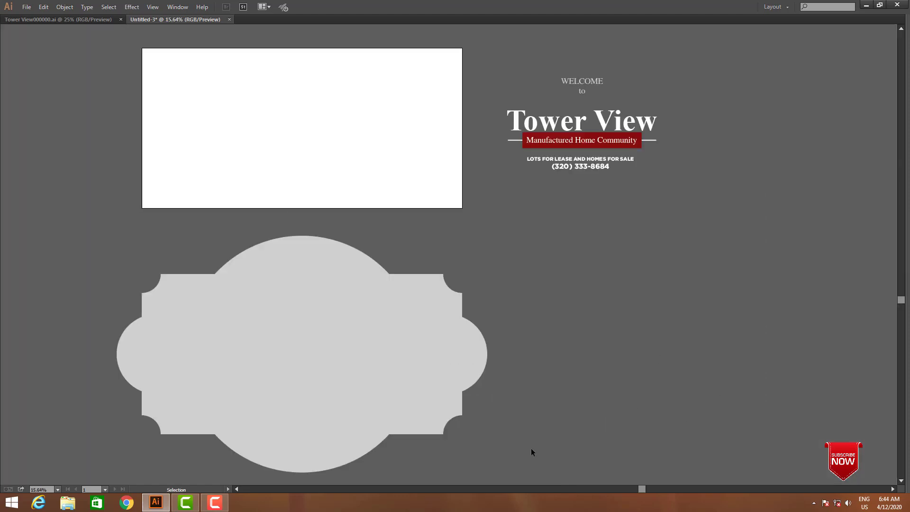
key(space)
drag(454, 483, 575, 453)
Return the circle and both rectangles to the centre of the artboard and place a duplicate set directly above it
drag(424, 279, 425, 240)
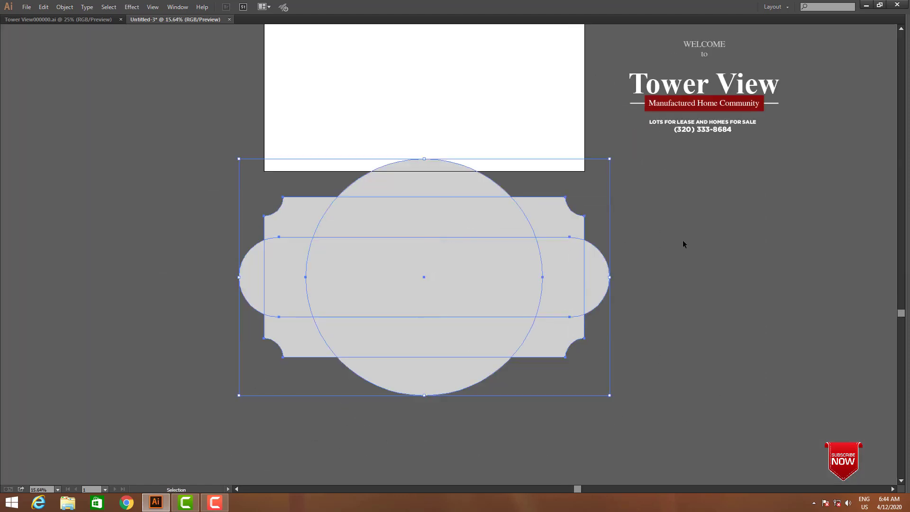
scroll(519, 360, up, 3)
drag(521, 343, 526, 157)
click(615, 339)
key(space)
drag(617, 339, 626, 390)
click(483, 316)
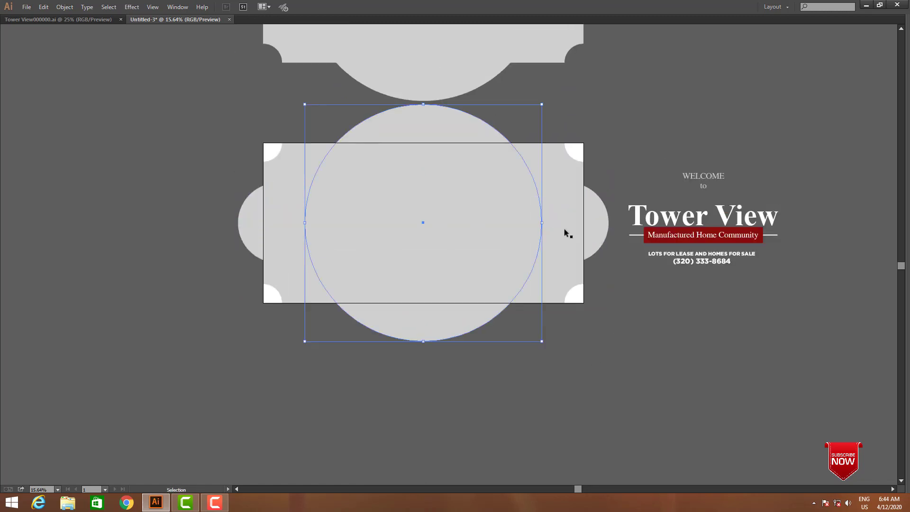
click(593, 246)
key(Tab)
click(576, 325)
click(458, 177)
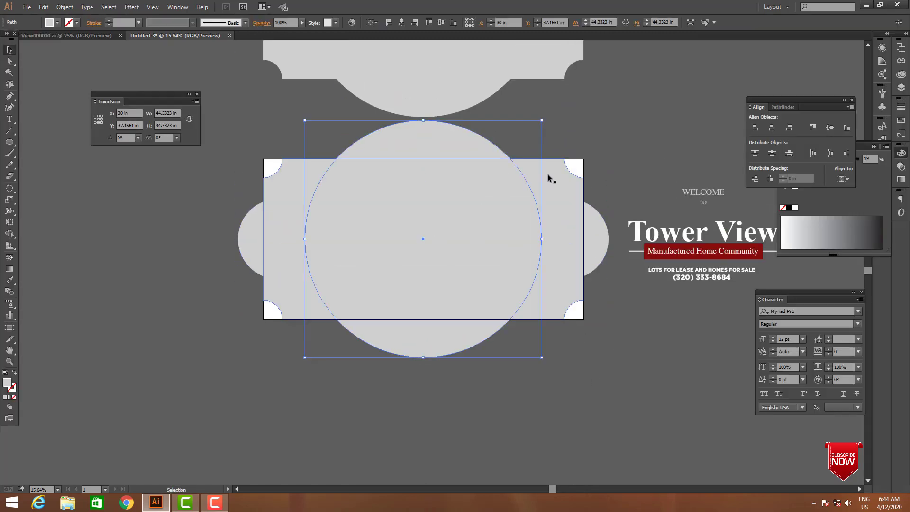
click(548, 174)
click(550, 330)
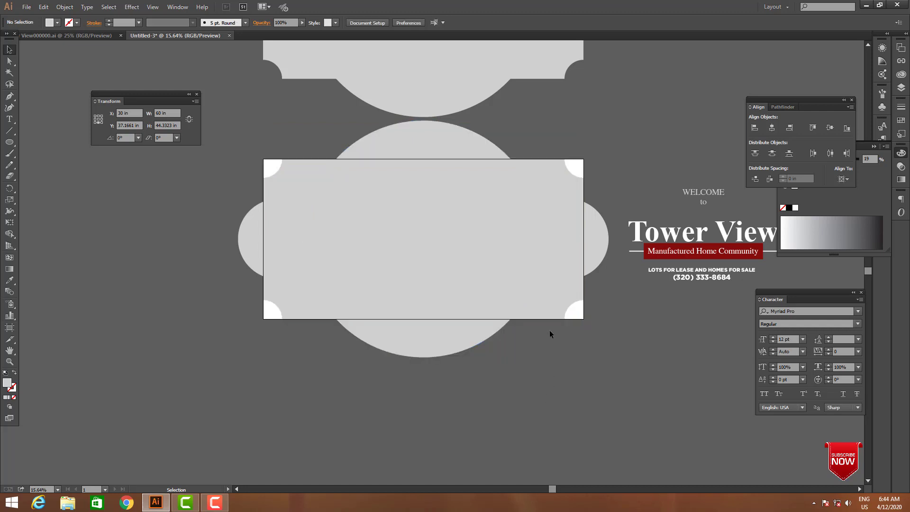
Duplicate the circle, the inverted-corner rectangle and the rounded band together straight down, below the artboard
click(539, 319)
shift+click(473, 340)
drag(473, 352, 494, 374)
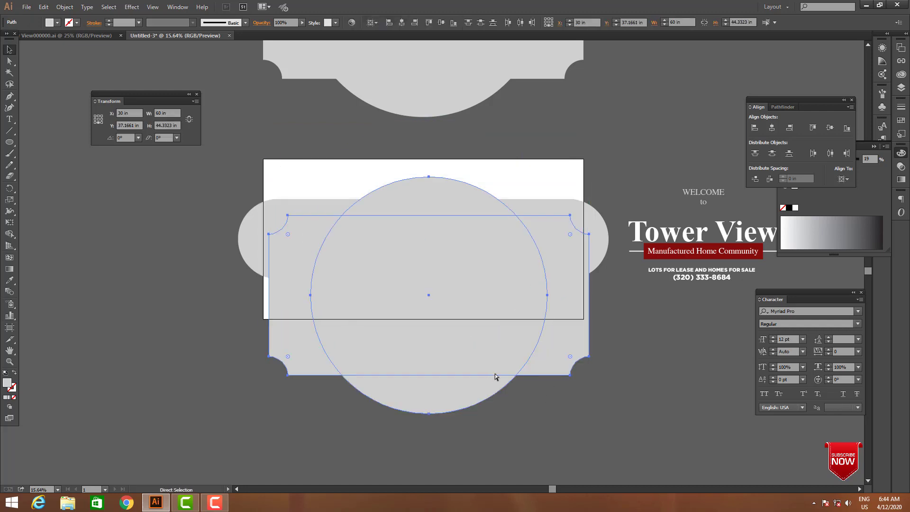
key(ctrl+z)
shift+click(595, 244)
drag(596, 245, 509, 465)
Unite the duplicated circle, rectangle and rounded band below the artboard into a single shape with Pathfinder
scroll(533, 358, down, 4)
click(780, 107)
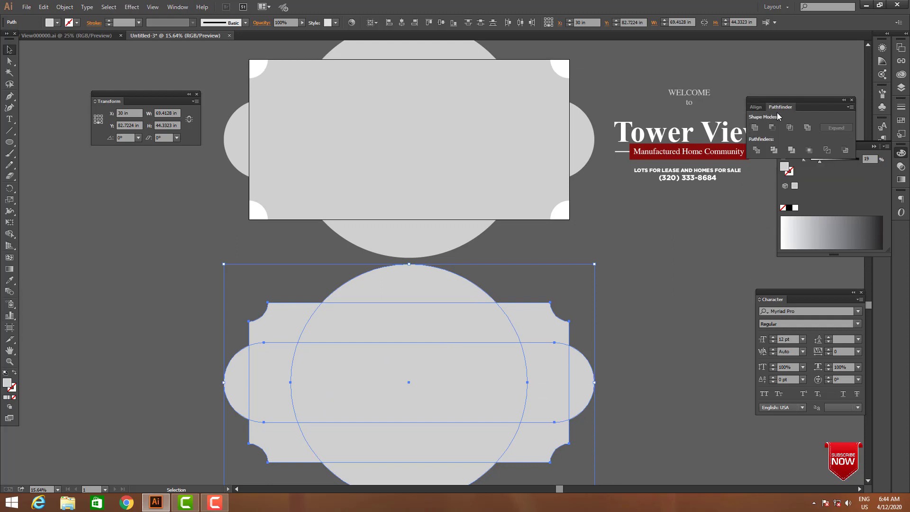
click(755, 128)
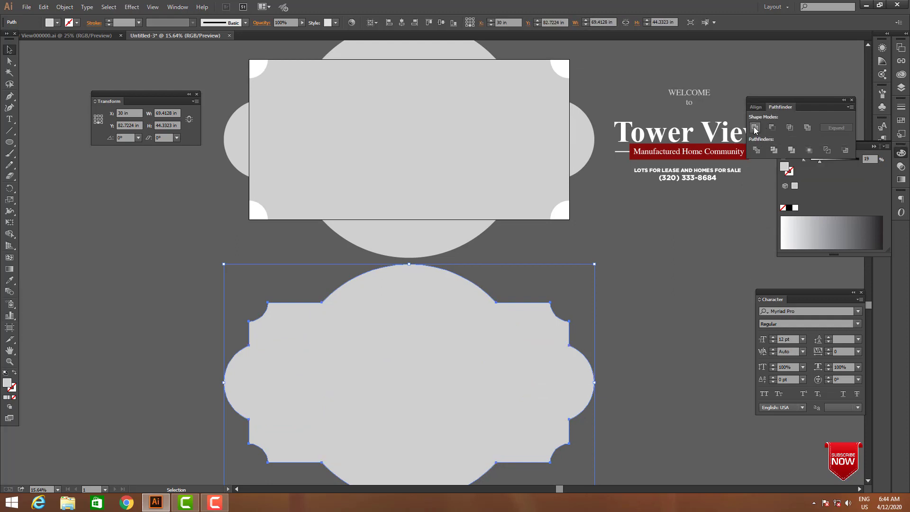
click(610, 350)
click(521, 351)
ctrl+alt+click(422, 322)
click(616, 355)
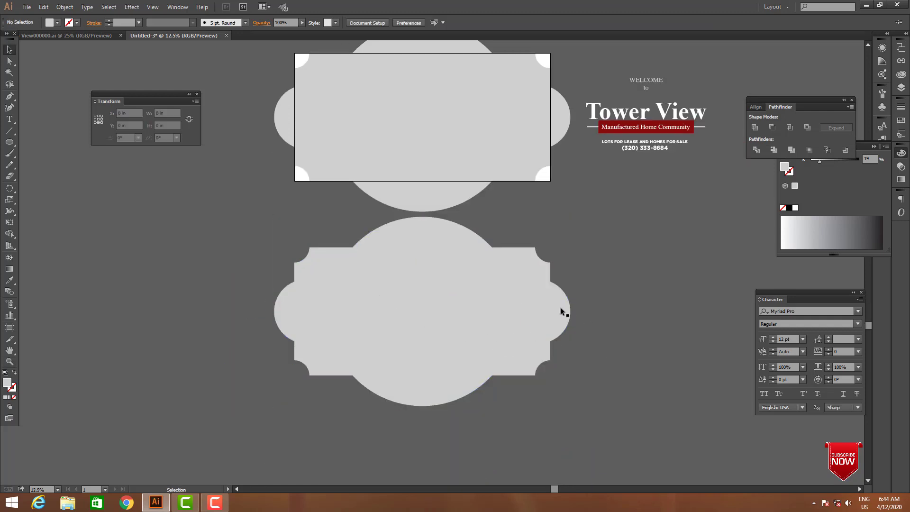
Fill the united sign shape with the dark red sampled from the Manufactured Home Community banner
drag(531, 298, 529, 329)
click(528, 328)
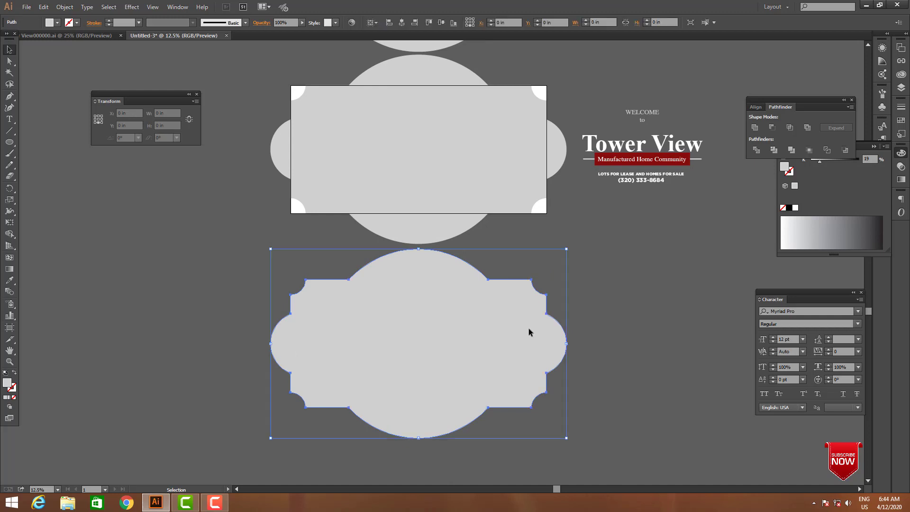
key(i)
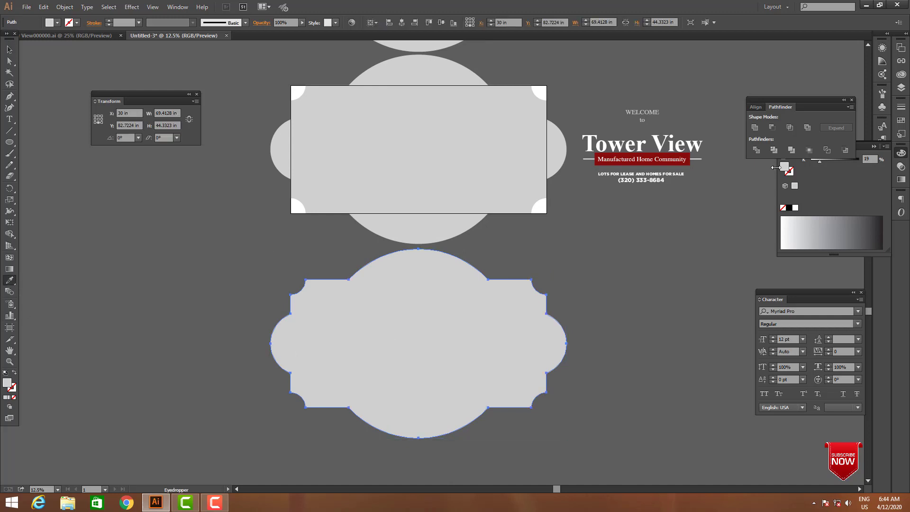
click(686, 159)
click(688, 165)
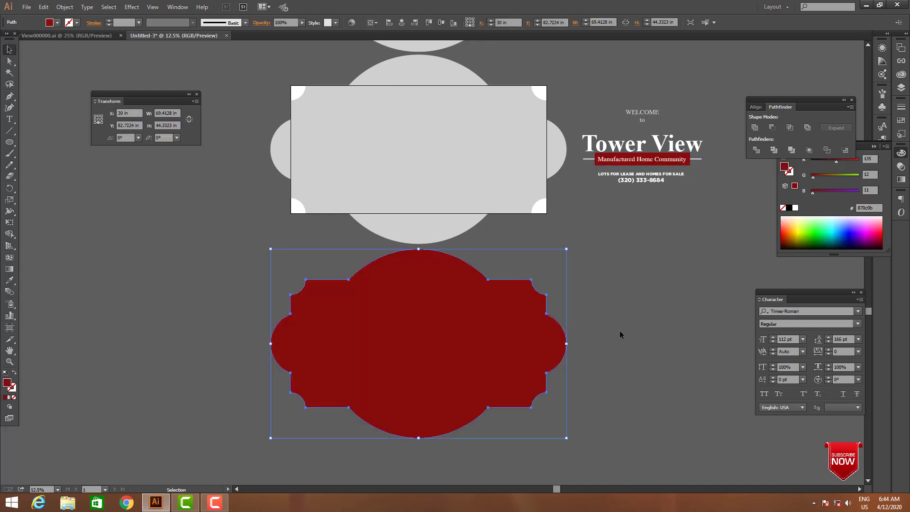
key(v)
Create an inner copy of the red sign shape with Offset Path, using a -1 in offset and miter joins
click(65, 7)
mouse_move(76, 198)
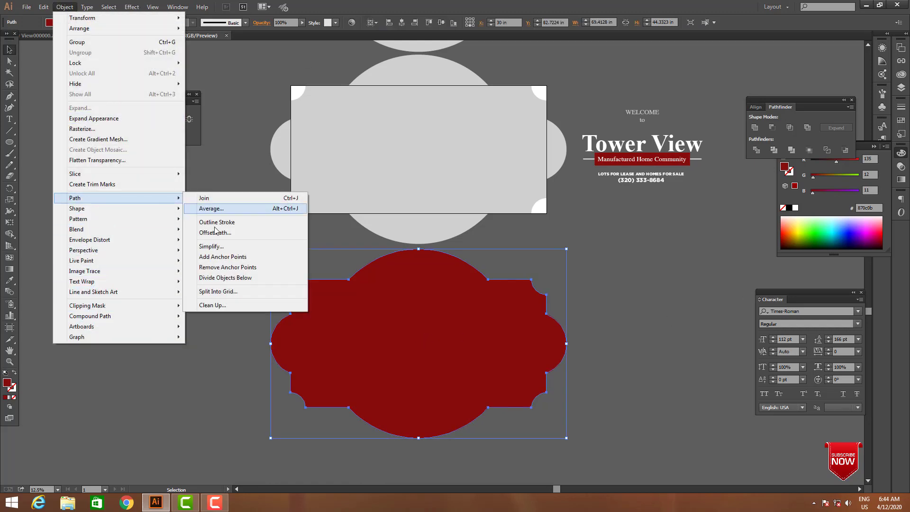
click(221, 236)
click(462, 278)
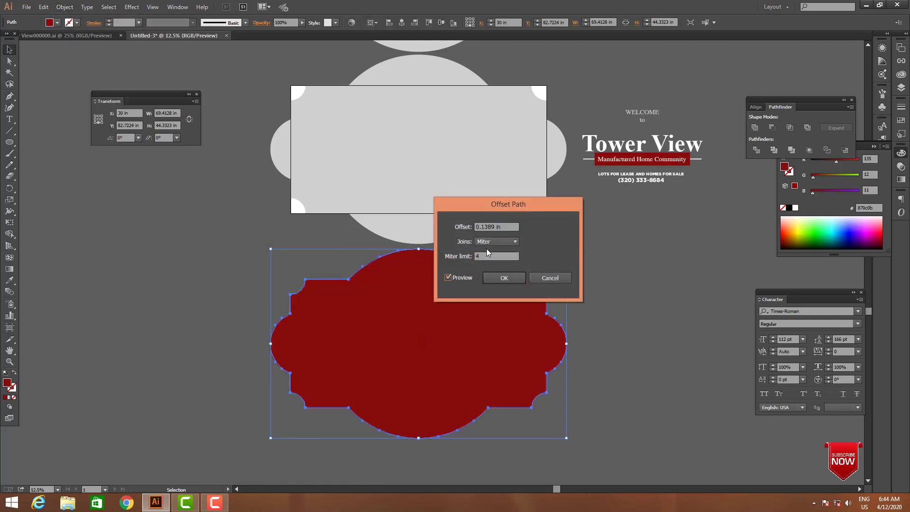
key(Down)
click(478, 226)
text(-)
click(462, 275)
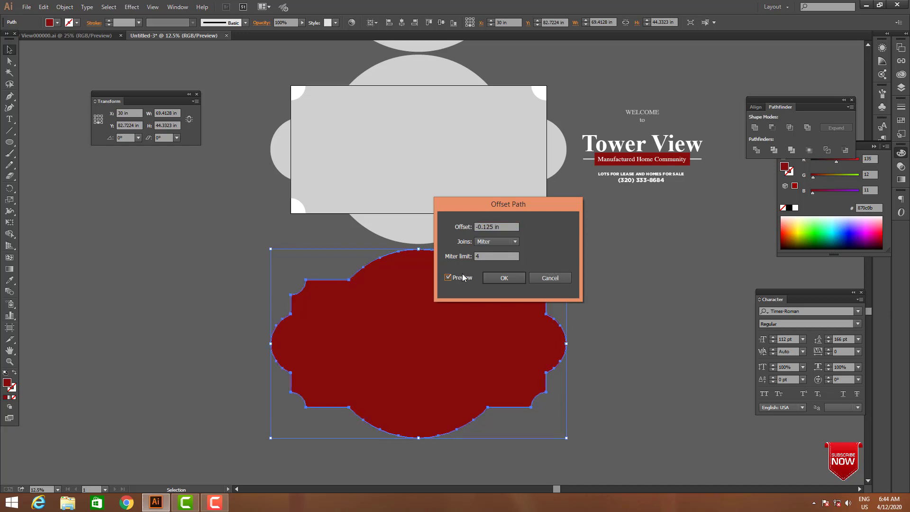
click(496, 227)
key(Down)
key(Down)
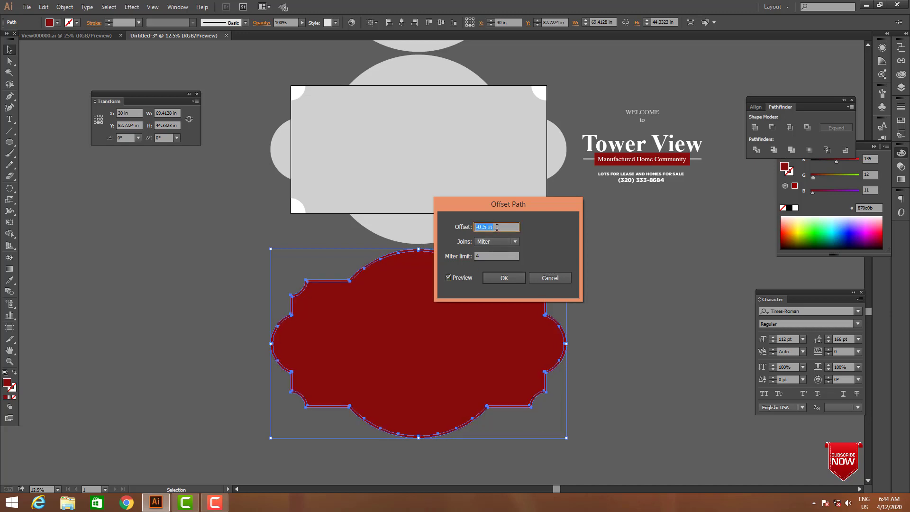
key(Down)
key(Down)
key(Down)
key(Down)
key(Down)
key(Down)
key(Down)
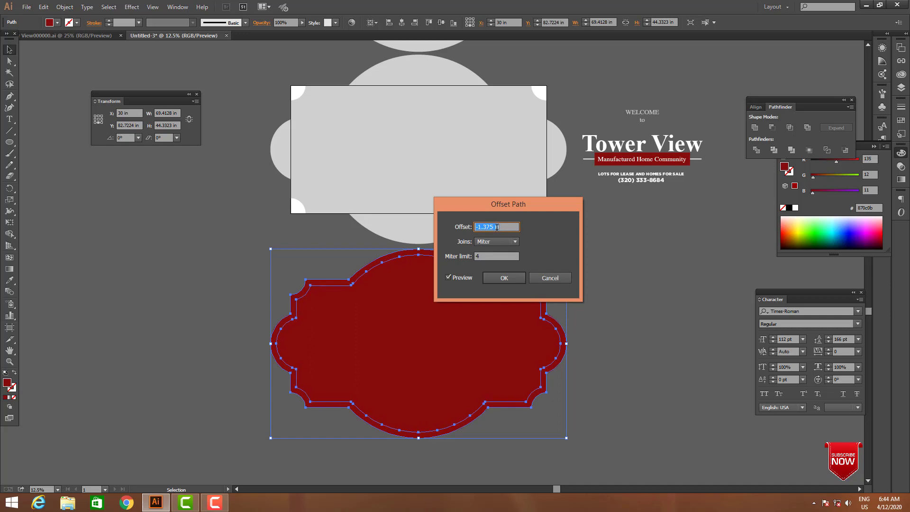
key(Up)
key(Up)
key(Up)
key(Return)
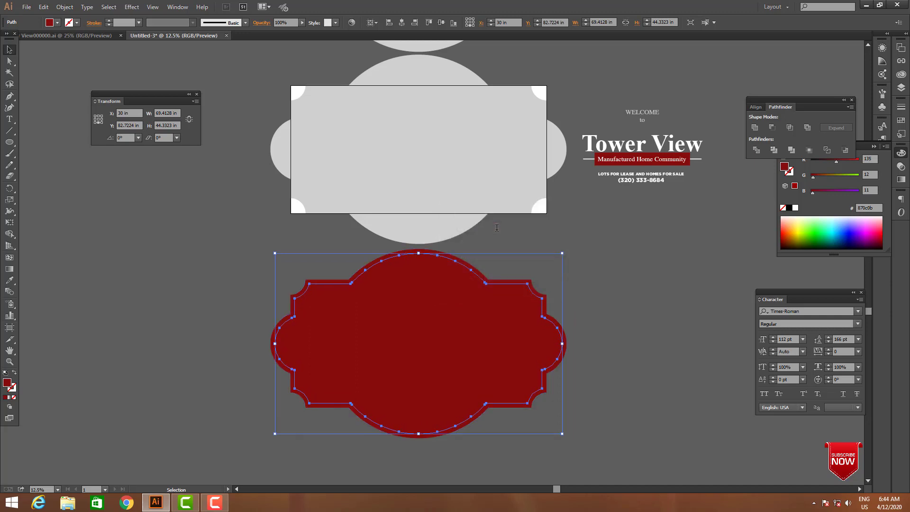
Give the inner offset path a white stroke with a weight of 26 pt
click(790, 171)
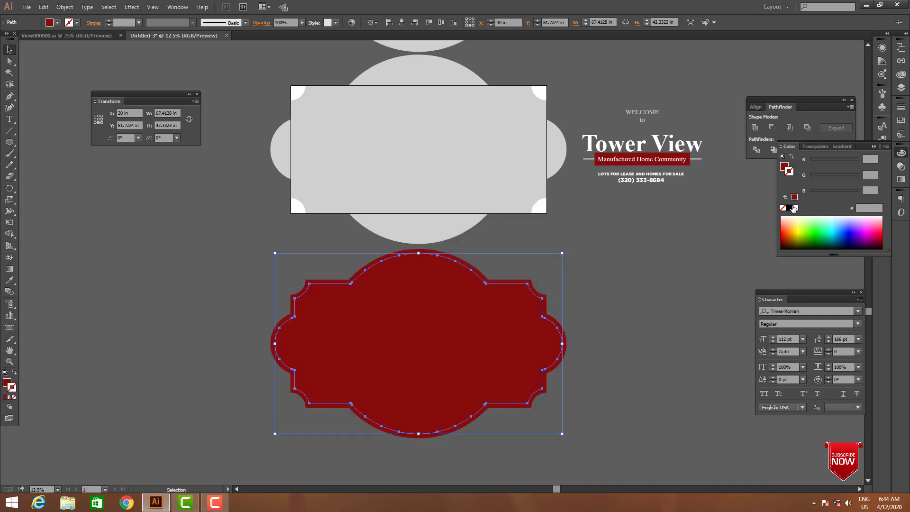
click(795, 208)
double_click(126, 23)
text(13)
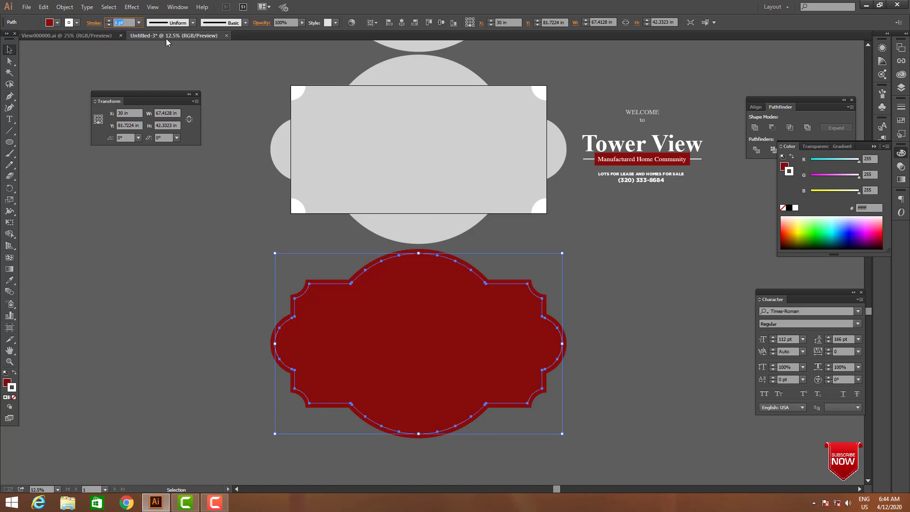
key(Return)
text(26)
key(Return)
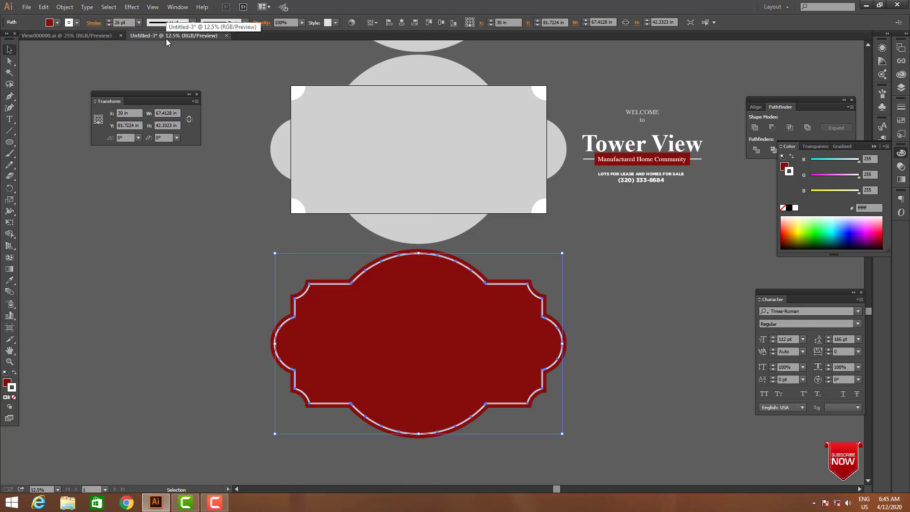
click(191, 198)
key(Tab)
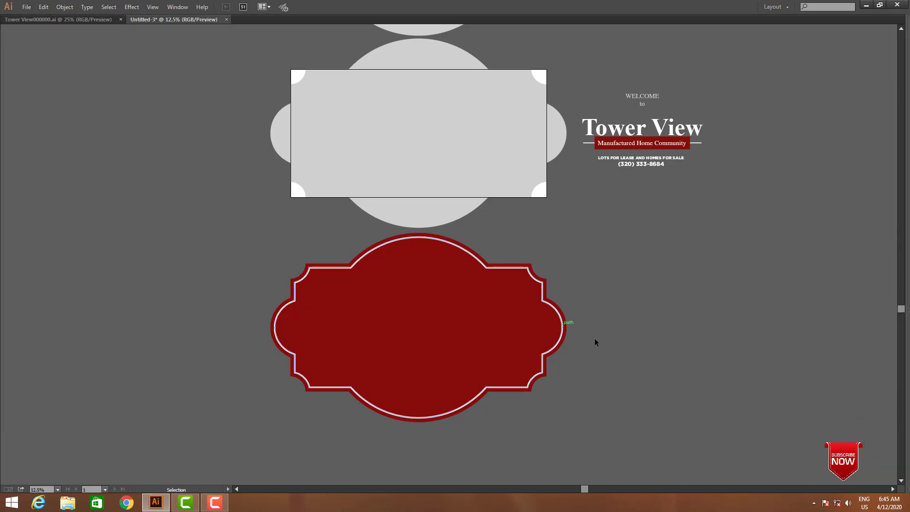
drag(583, 363, 614, 357)
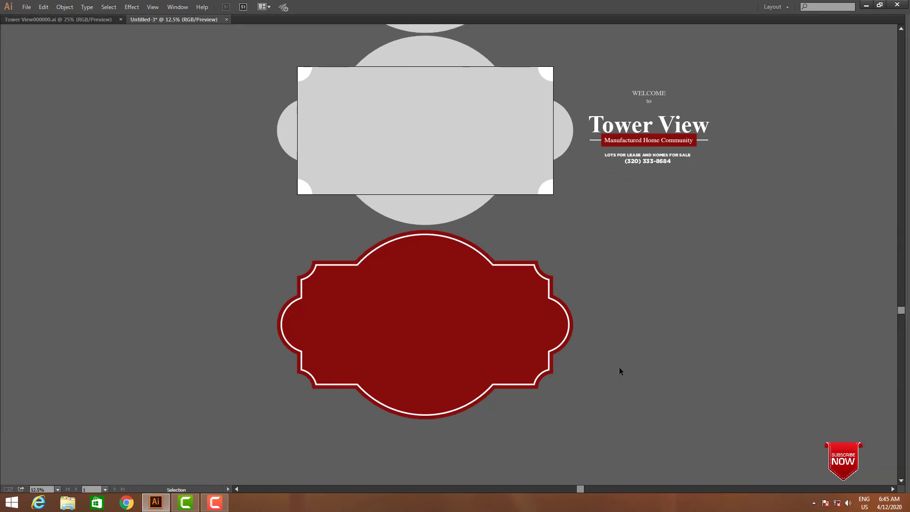
click(572, 324)
click(532, 124)
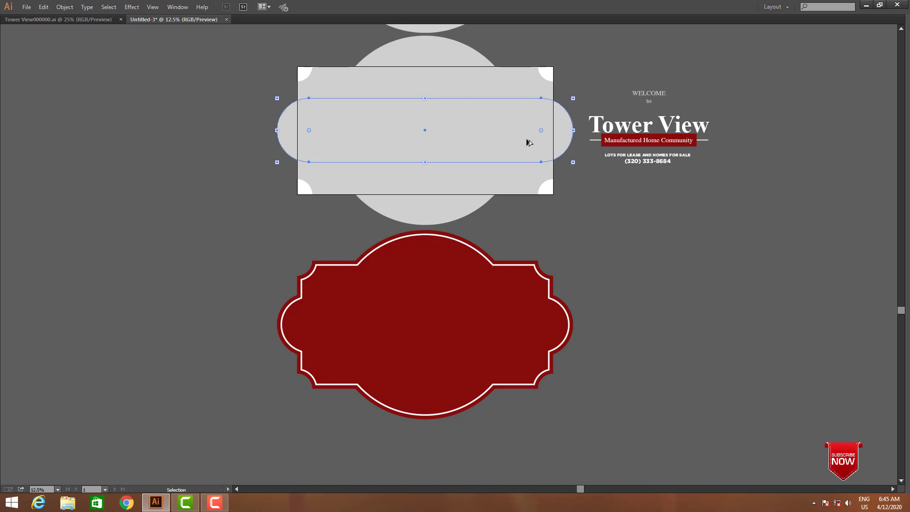
click(610, 259)
drag(630, 391, 631, 373)
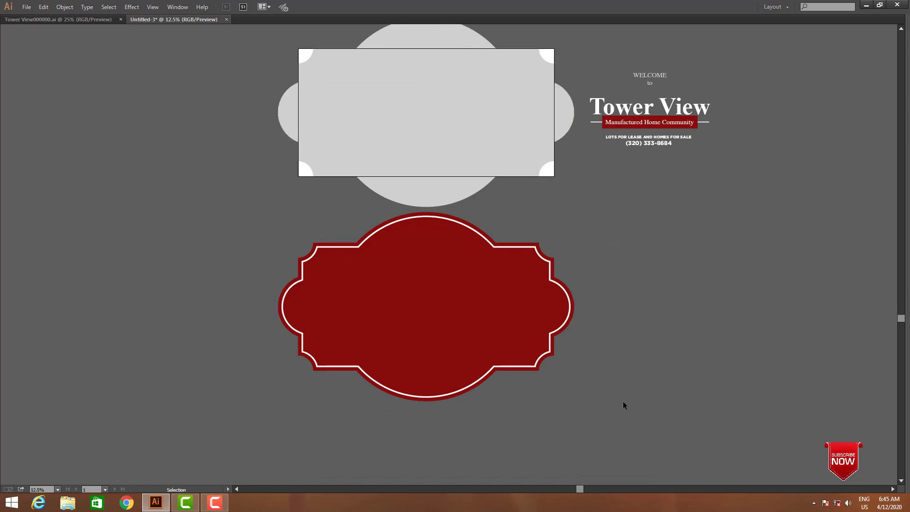
Group the red sign shape with its white inner outline
drag(199, 201, 606, 339)
drag(606, 376, 154, 221)
key(ctrl+2)
drag(468, 323, 480, 346)
drag(648, 336, 645, 326)
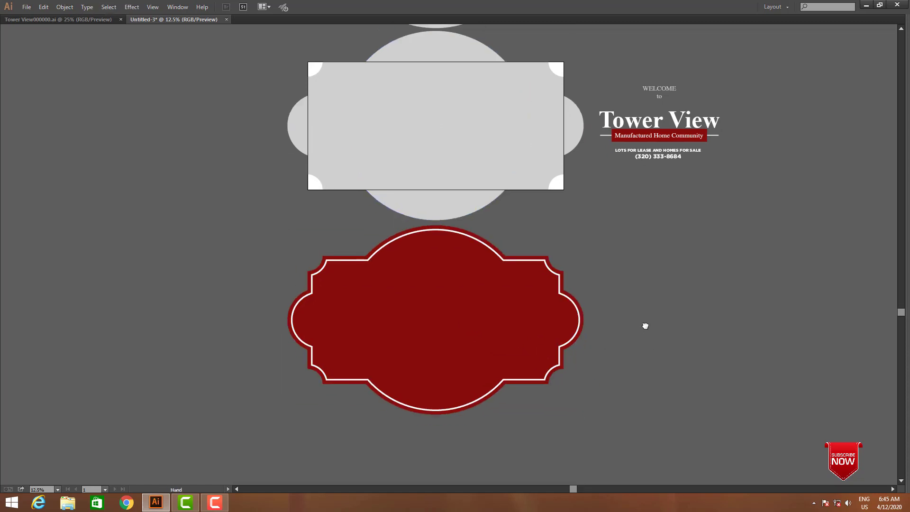
Duplicate the rounded band from the artboard straight down about 45.56 in onto the middle of the red sign
click(471, 127)
click(565, 149)
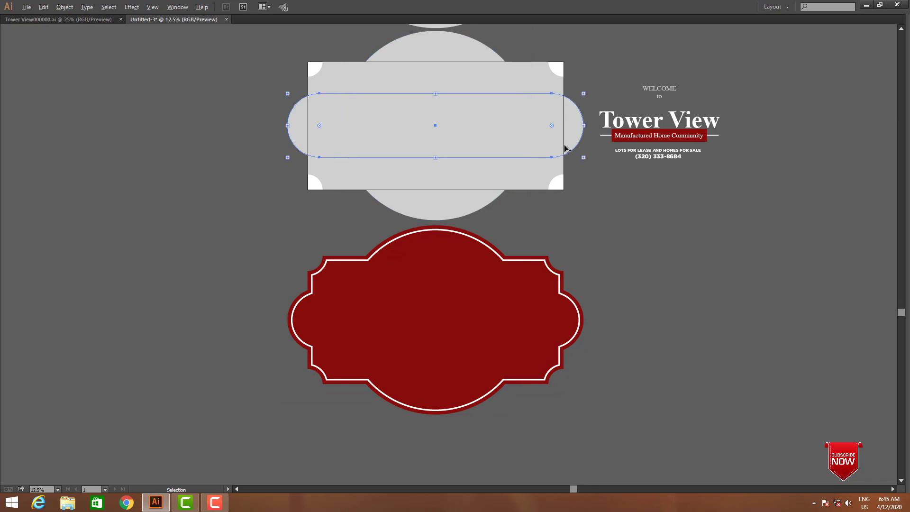
drag(565, 148, 571, 325)
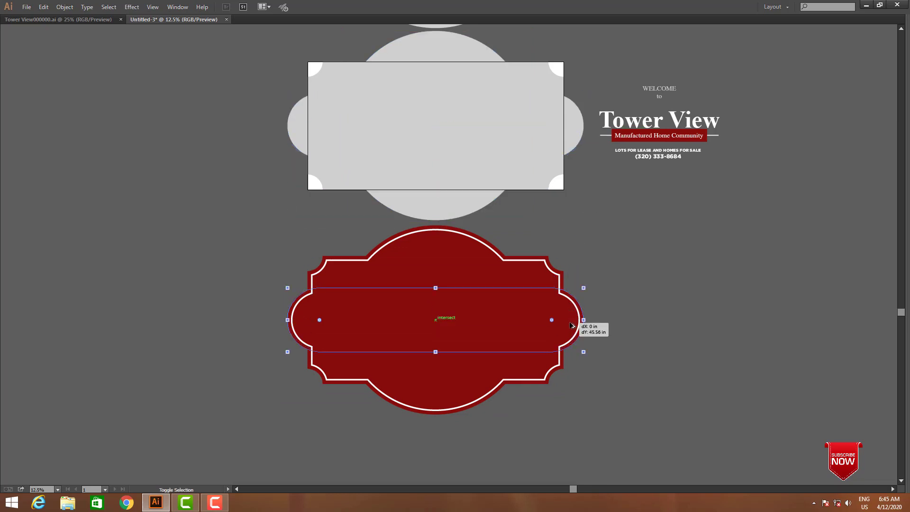
click(632, 364)
drag(633, 365, 655, 315)
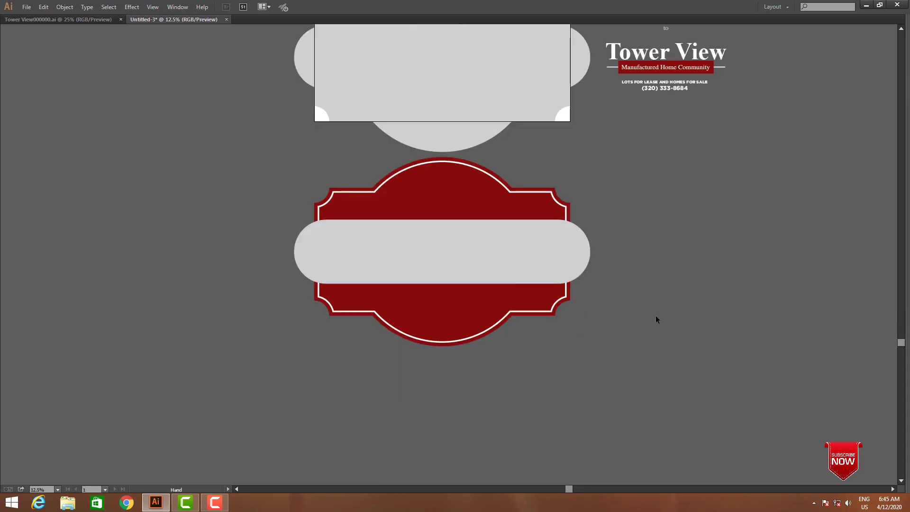
Match the duplicated band's appearance to the red sign's inner shape, with dark red fill and white stroke
click(504, 247)
key(Tab)
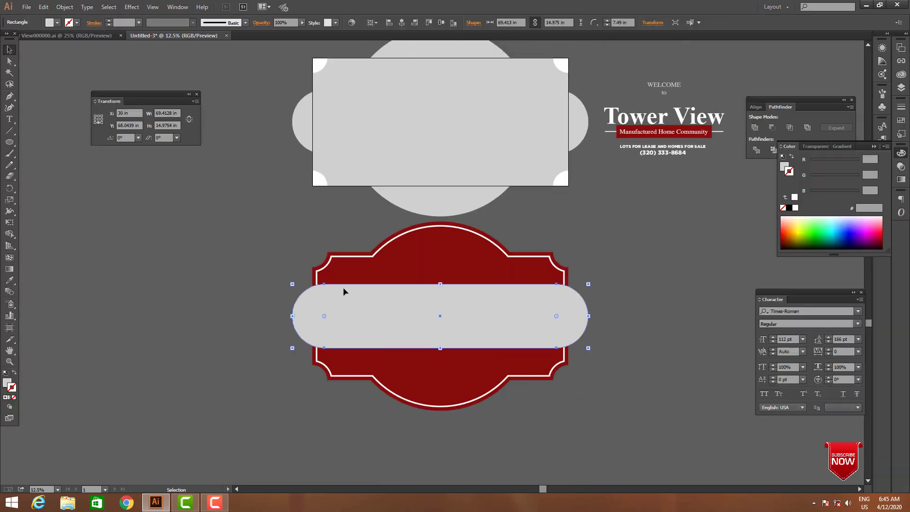
key(i)
click(444, 272)
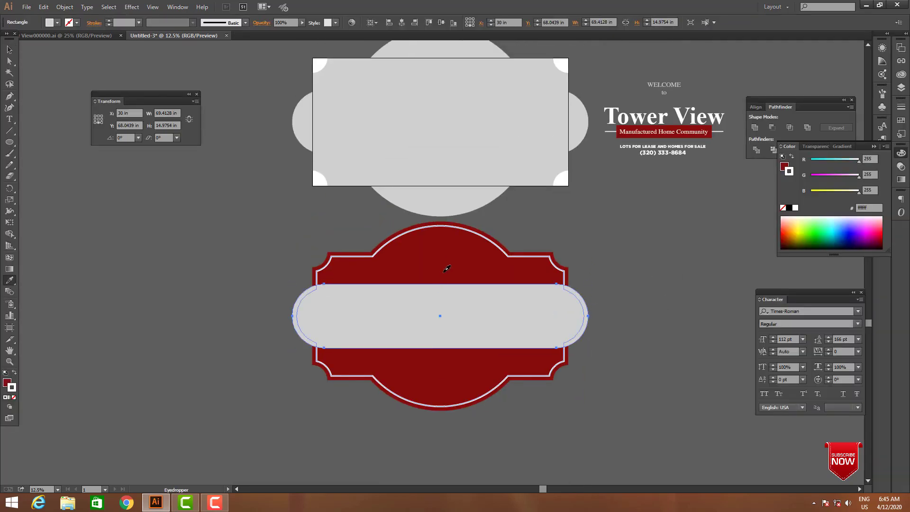
key(v)
click(443, 260)
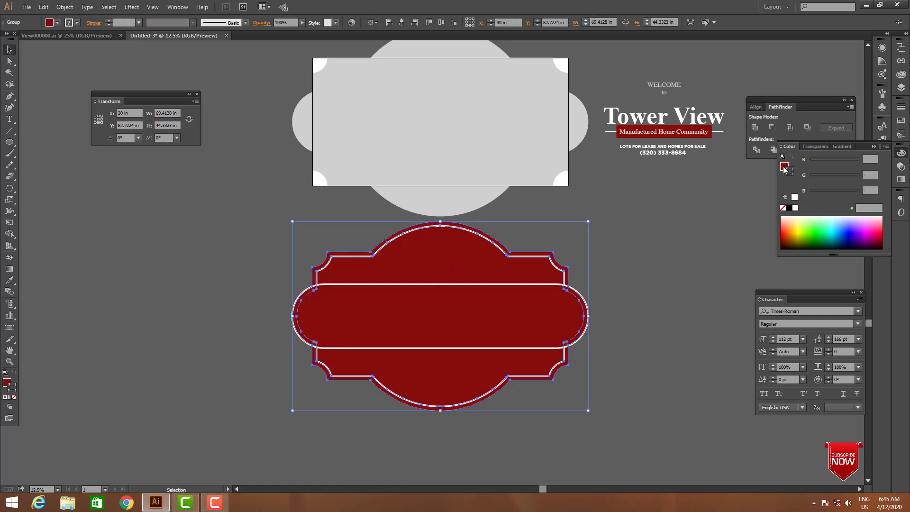
click(788, 208)
key(ctrl+z)
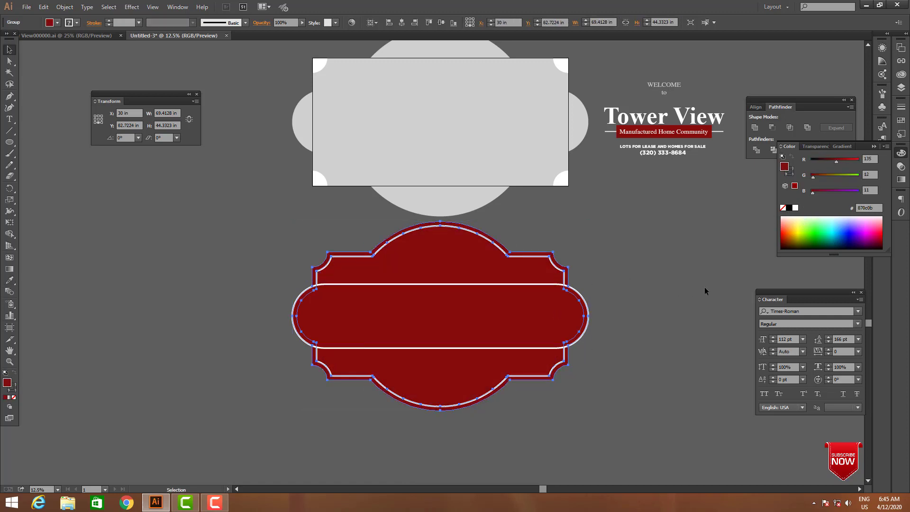
Fill the sign's white-outlined inner shape with black, leaving the outer border and rounded centre band dark red
click(705, 291)
click(10, 61)
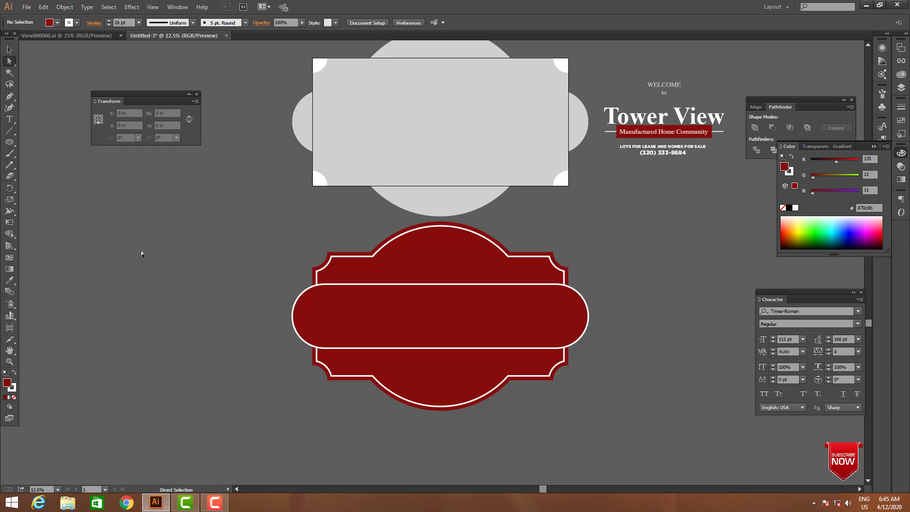
click(408, 276)
click(789, 207)
key(Tab)
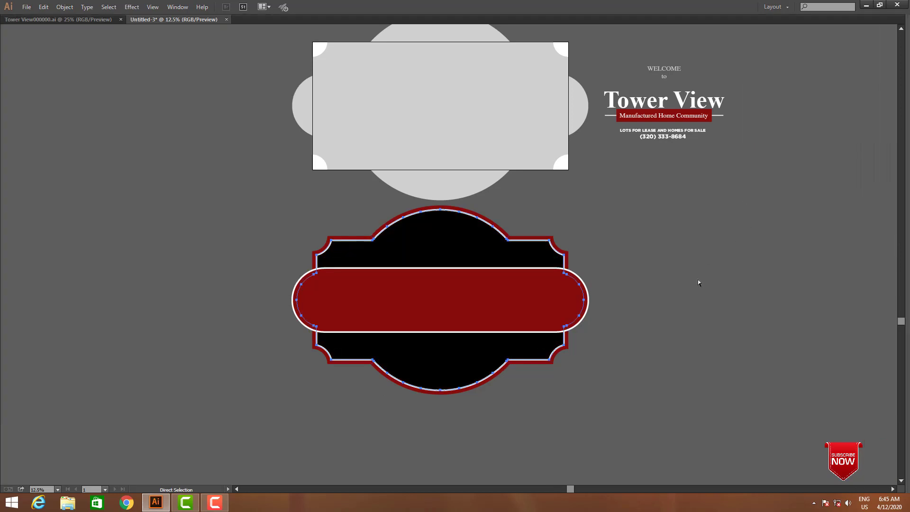
click(698, 280)
Draw a straight horizontal white line across the black shape just above the red band, spanning between the inner side edges
scroll(481, 415, down, 1)
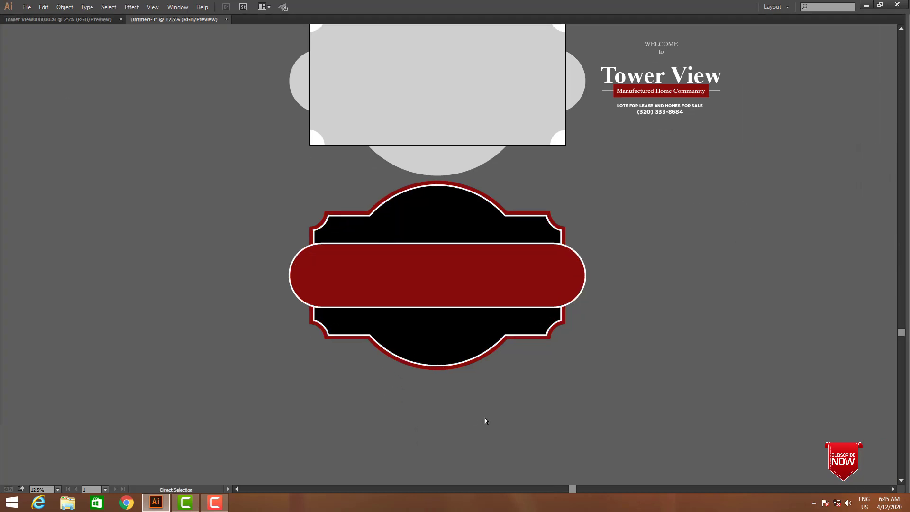
scroll(497, 407, down, 1)
scroll(541, 424, up, 2)
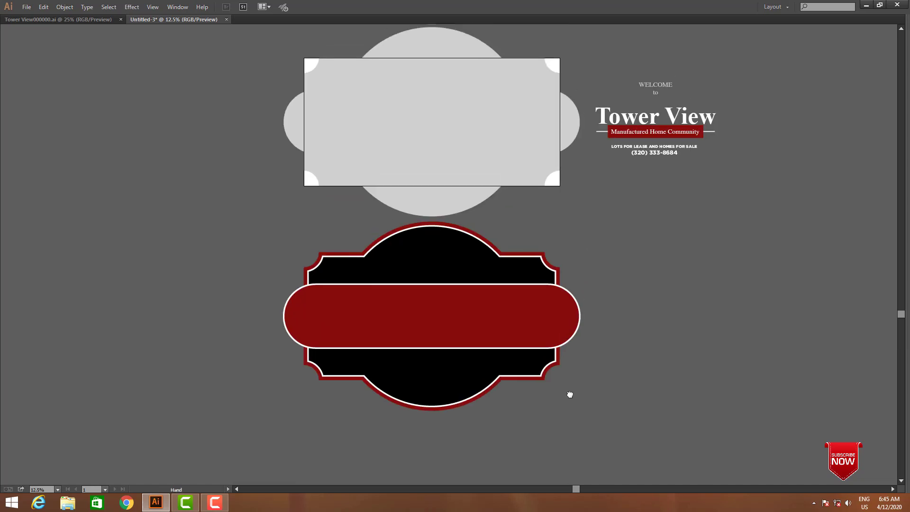
drag(570, 395, 568, 433)
drag(175, 230, 675, 447)
scroll(648, 412, right, 3)
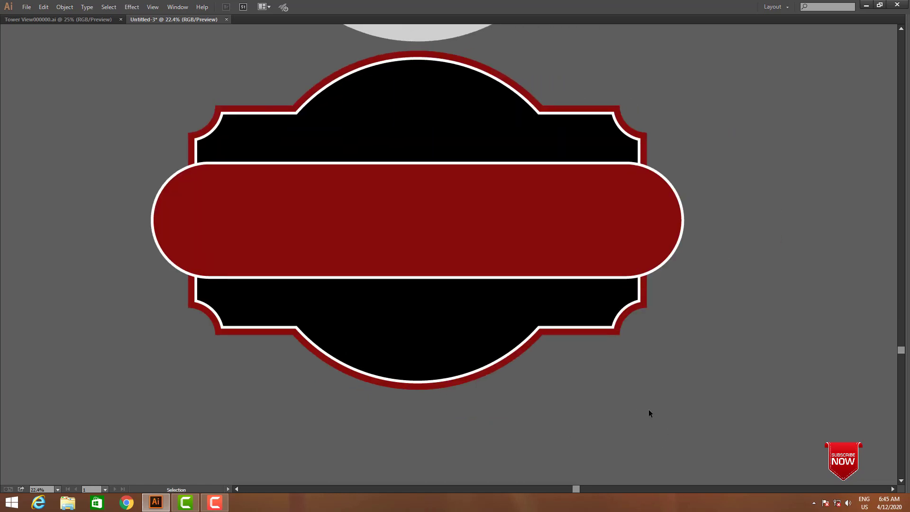
scroll(632, 414, up, 2)
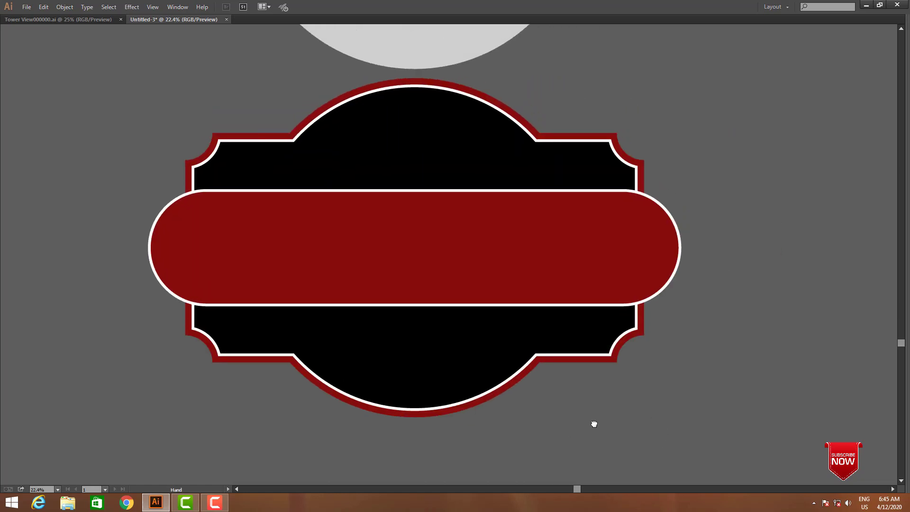
scroll(619, 431, up, 1)
key(Tab)
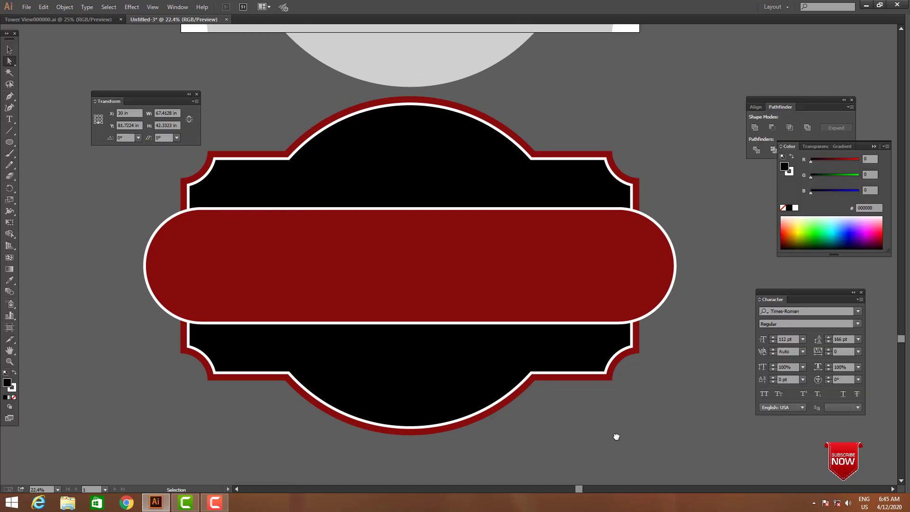
click(10, 95)
key(Tab)
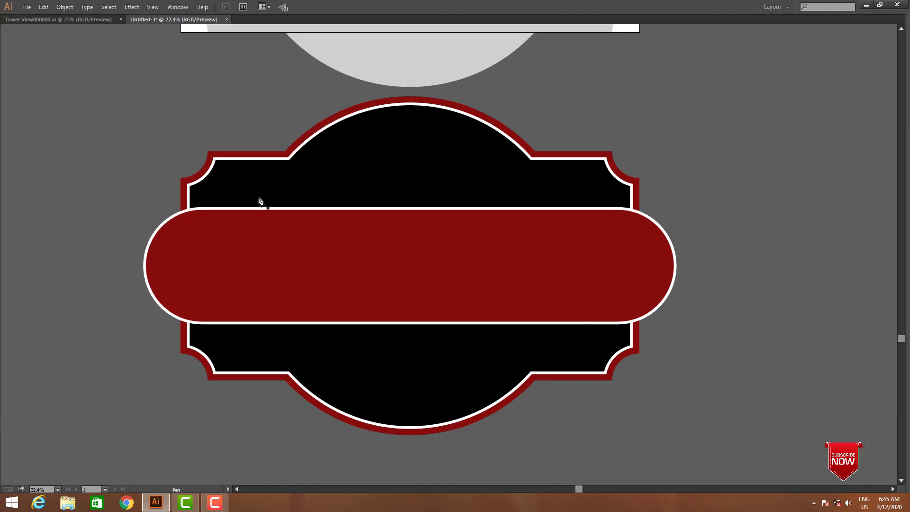
scroll(269, 203, down, 2)
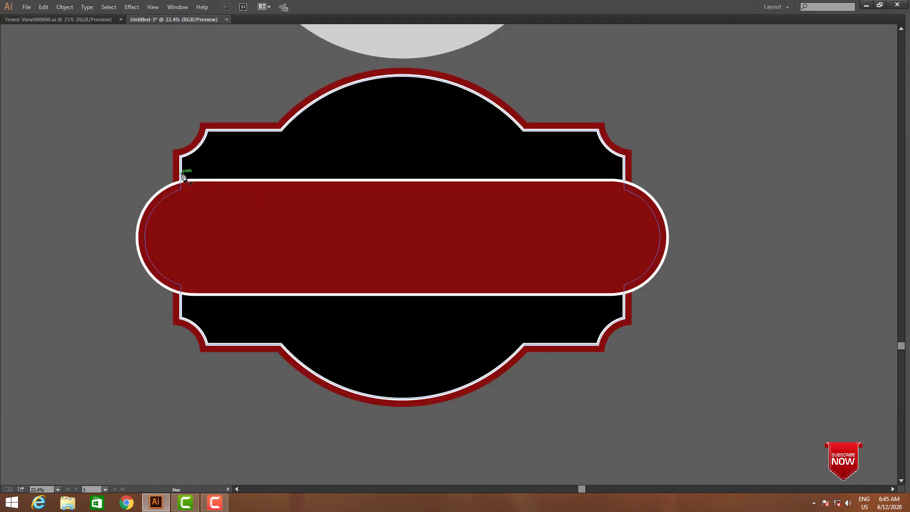
click(181, 173)
click(636, 173)
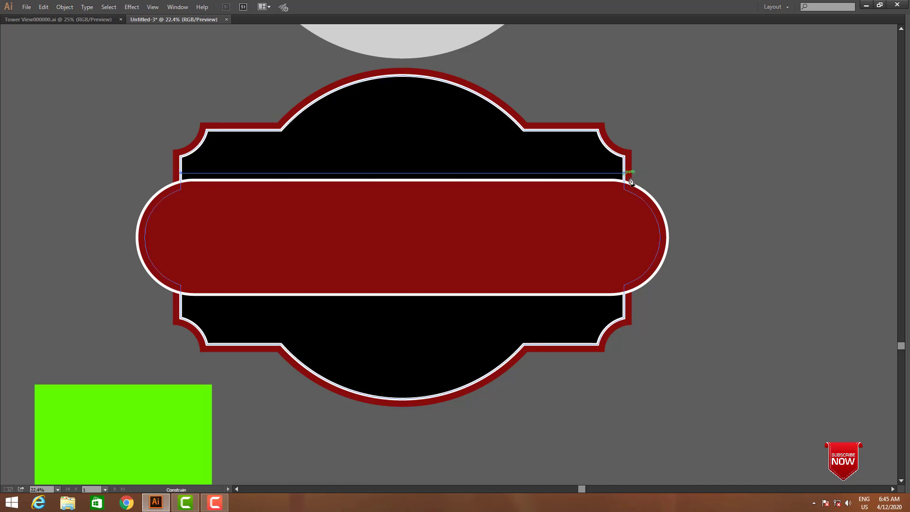
key(v)
Duplicate the white line straight down about 16.9 in so the copy sits just below the red band
click(589, 401)
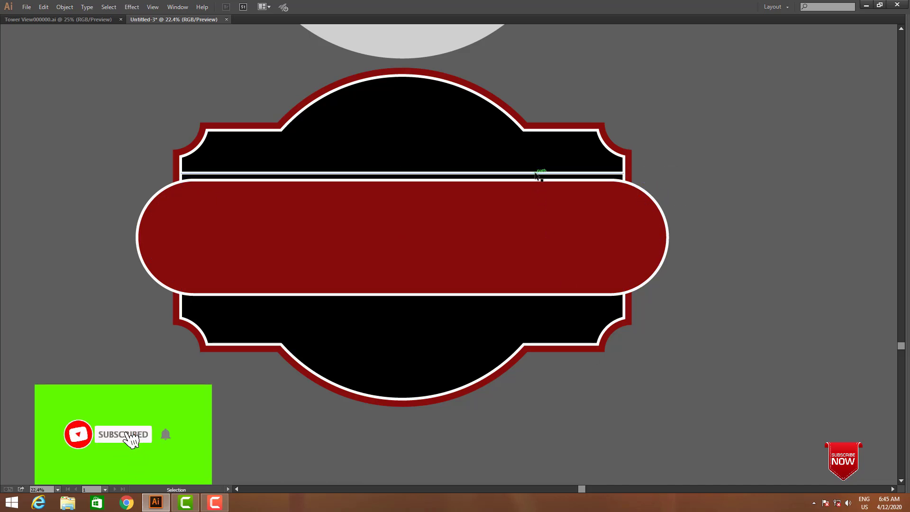
drag(539, 175, 538, 307)
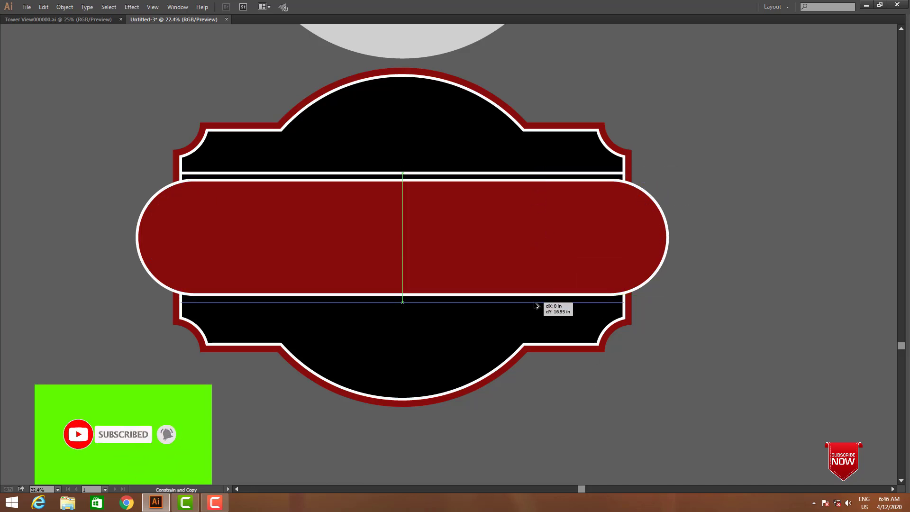
click(724, 319)
Fine-tune the vertical position of the upper white line above the red band
key(z)
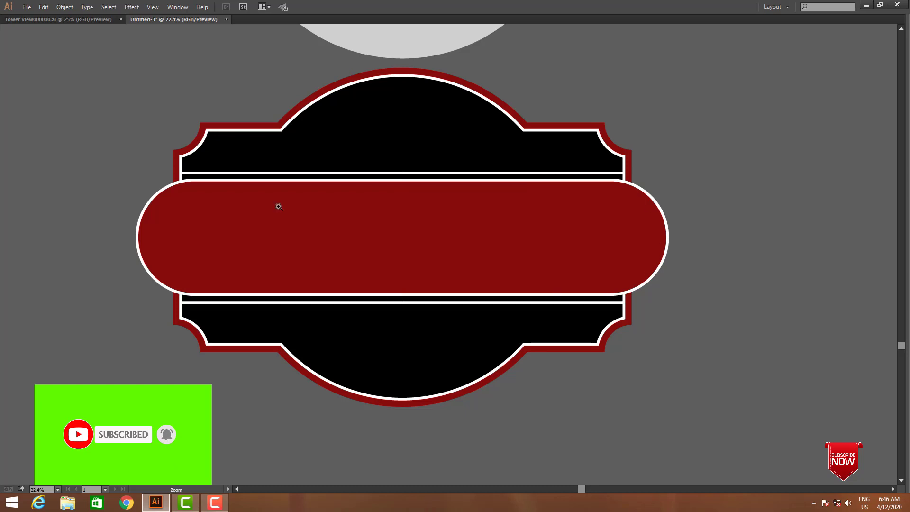
drag(89, 113, 627, 308)
key(v)
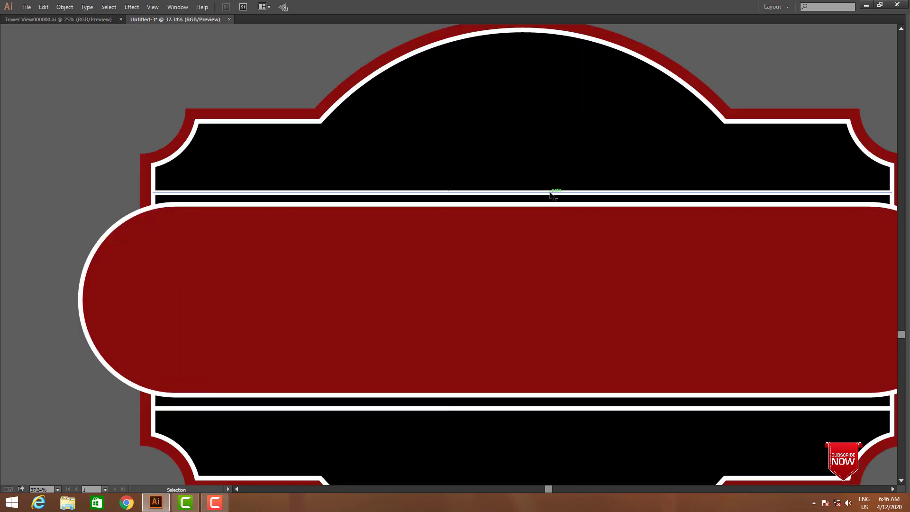
click(550, 192)
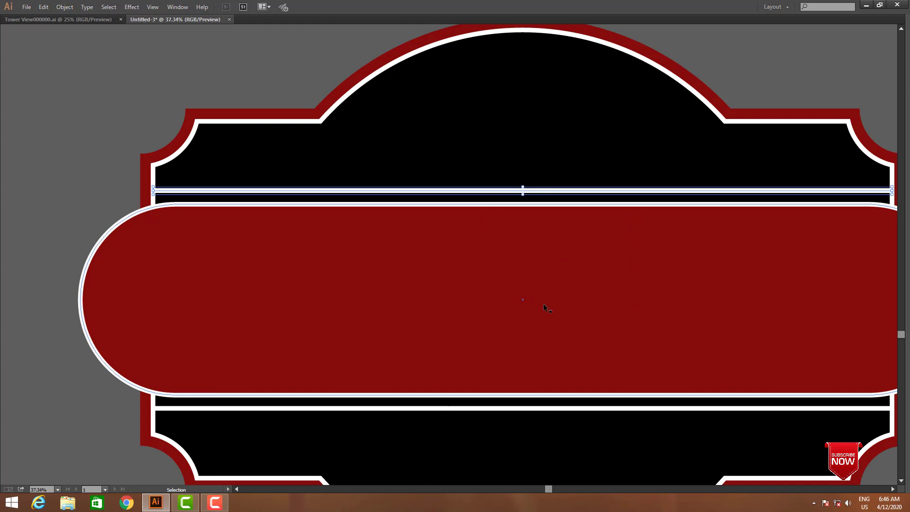
scroll(544, 308, down, 1)
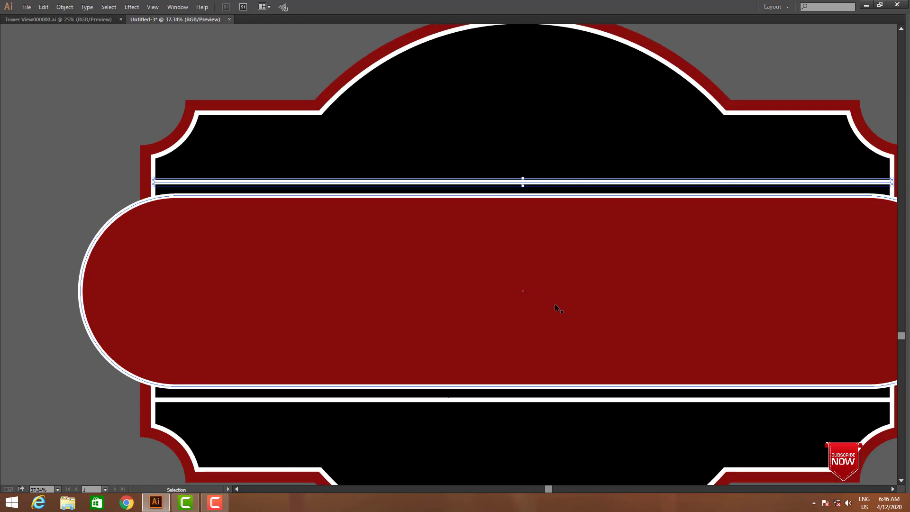
key(z)
drag(423, 161, 592, 259)
drag(568, 129, 567, 137)
key(z)
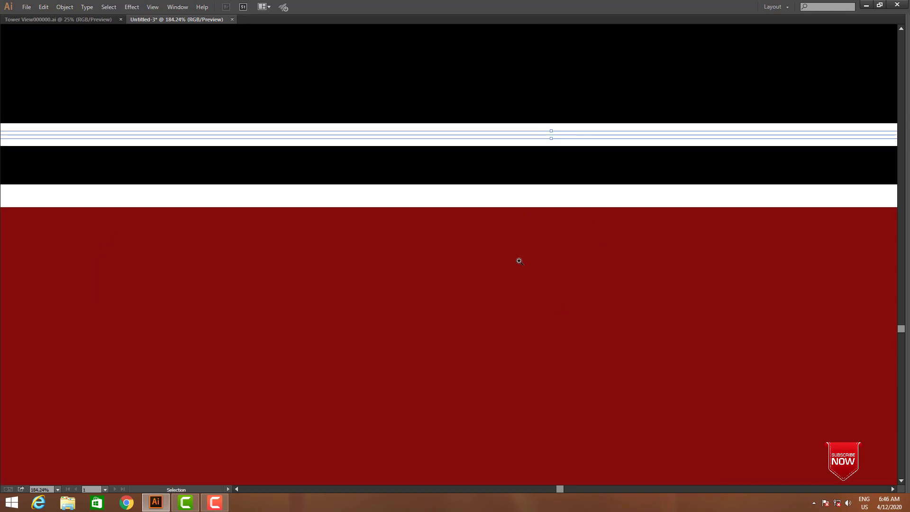
alt+click(518, 263)
alt+click(518, 263)
alt+click(519, 264)
alt+click(522, 266)
alt+click(522, 265)
alt+click(522, 266)
alt+click(522, 266)
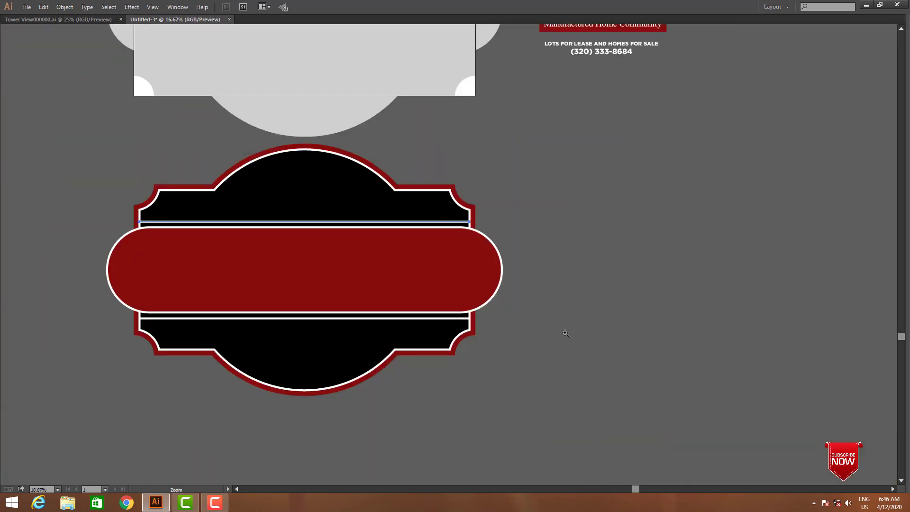
drag(564, 333, 635, 352)
key(v)
click(581, 397)
Move the grey construction shapes off the artboard to beside the other grey sign shape
drag(546, 399, 638, 395)
ctrl+alt+click(471, 215)
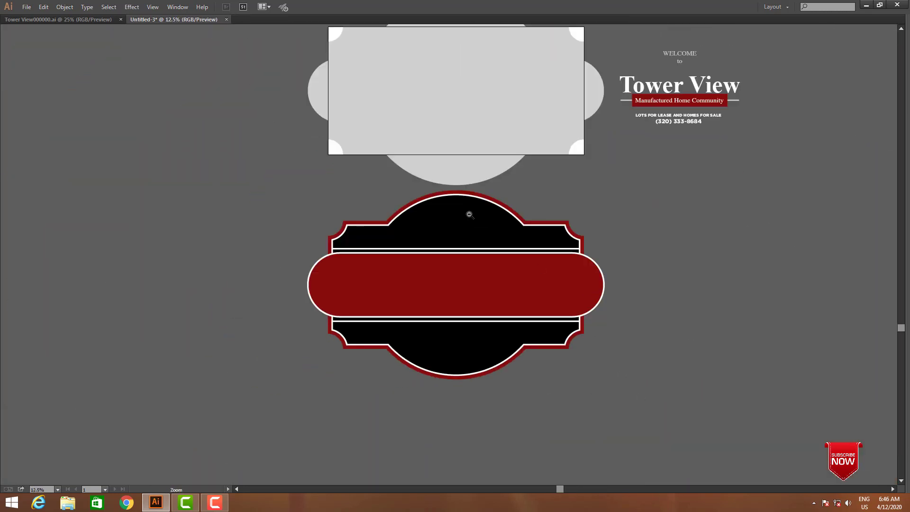
ctrl+alt+click(470, 215)
key(space)
drag(499, 286, 519, 357)
drag(322, 196, 561, 280)
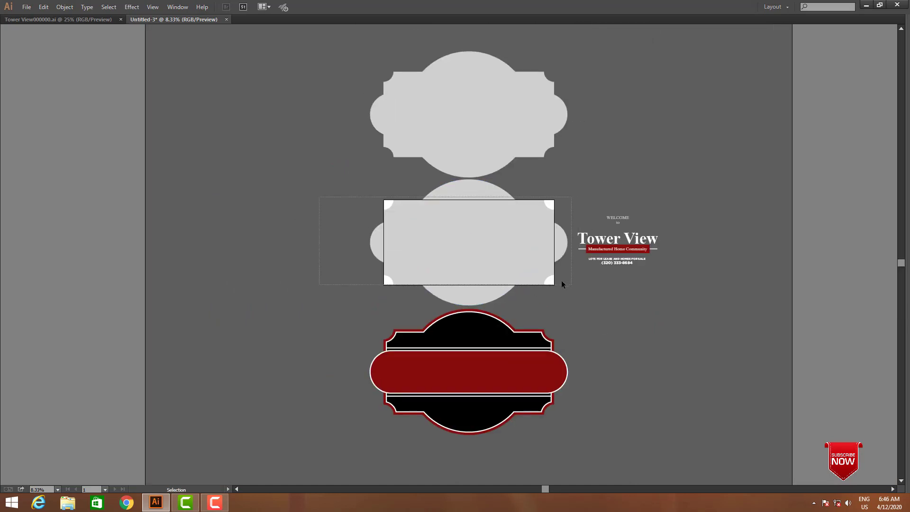
drag(501, 246, 283, 119)
click(645, 343)
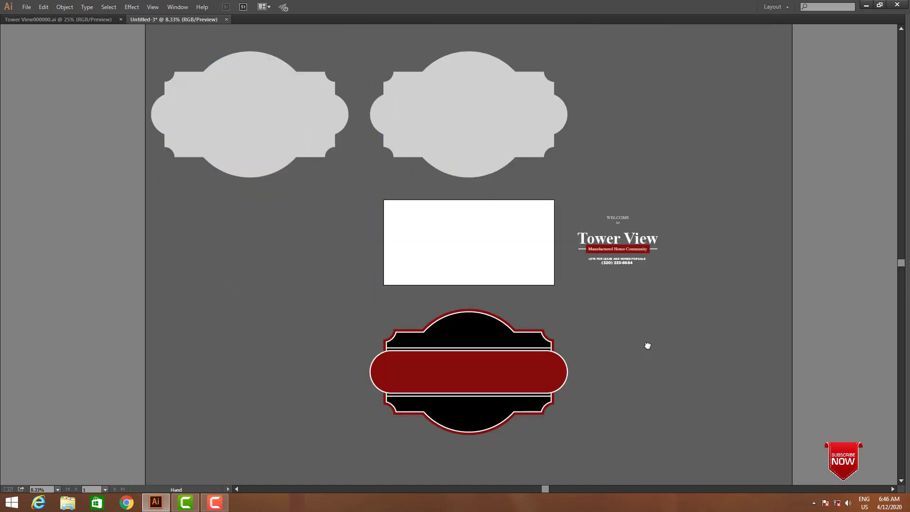
Align the complete red and black sign to the horizontal and vertical centre of the artboard
drag(648, 346, 663, 318)
drag(392, 271, 619, 431)
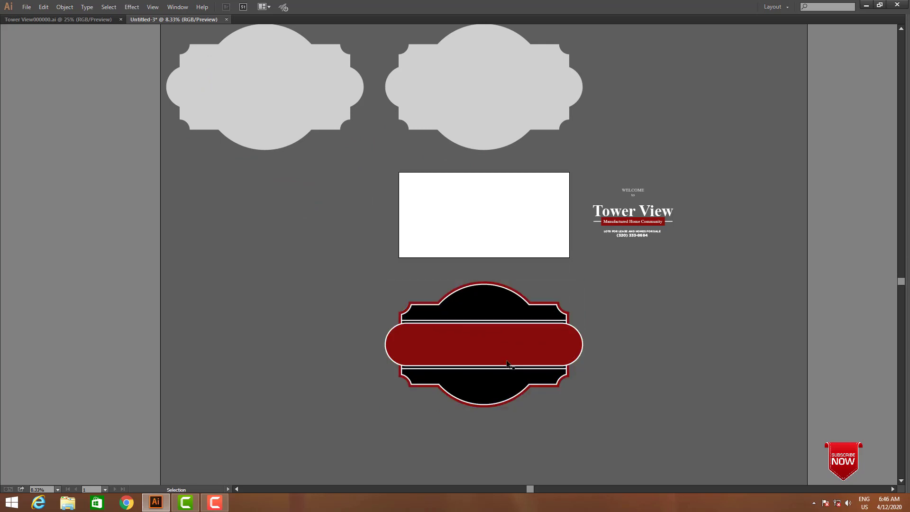
key(Tab)
click(750, 107)
click(756, 109)
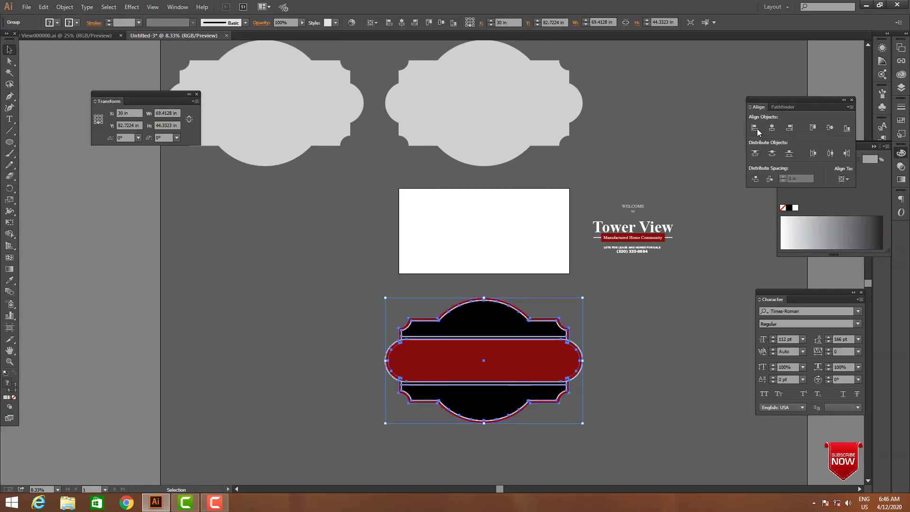
click(755, 129)
click(771, 129)
click(829, 129)
key(Tab)
click(627, 346)
Place the "WELCOME to" text in the black area above the band, horizontally centred and enlarged
drag(325, 152, 775, 314)
drag(630, 218, 832, 263)
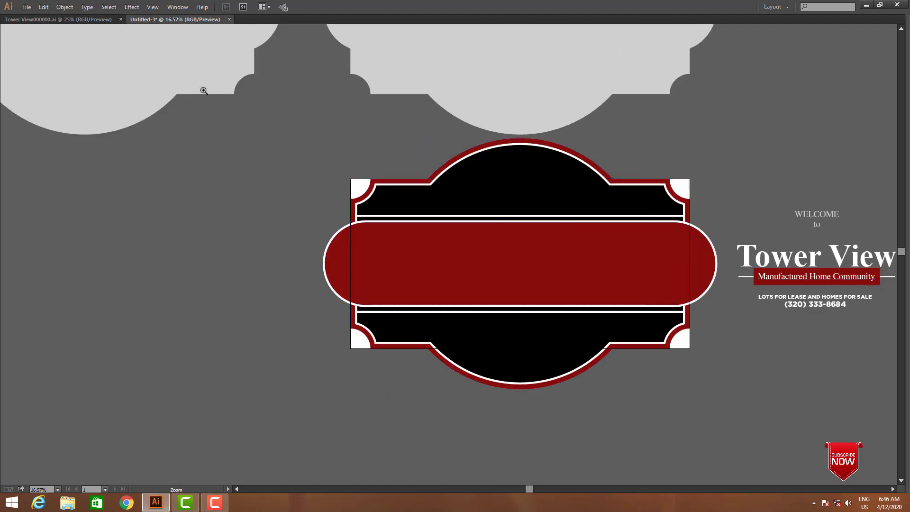
drag(197, 100, 864, 385)
ctrl+alt+click(661, 347)
key(v)
drag(673, 221, 412, 190)
key(Tab)
key(Tab)
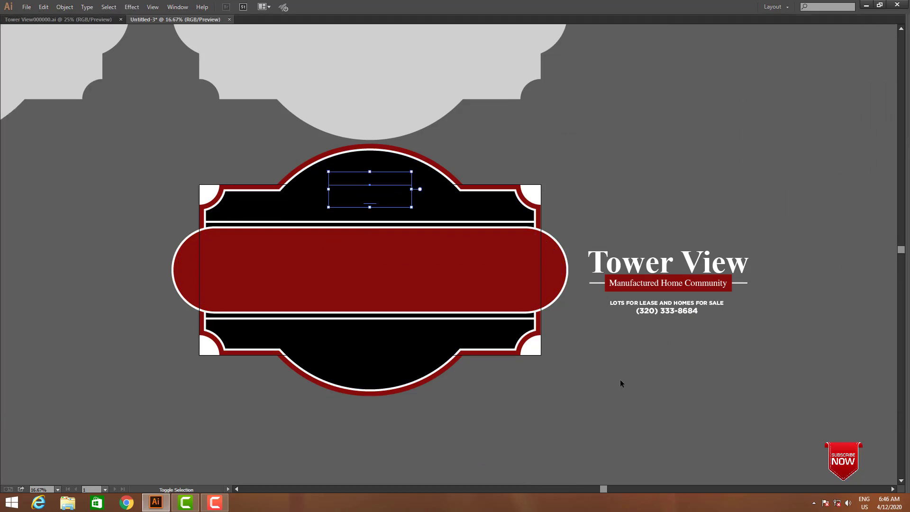
click(663, 380)
Place the "Tower View Manufactured Home Community" group on the red band, centre it and enlarge it to fill the band
drag(663, 379, 785, 368)
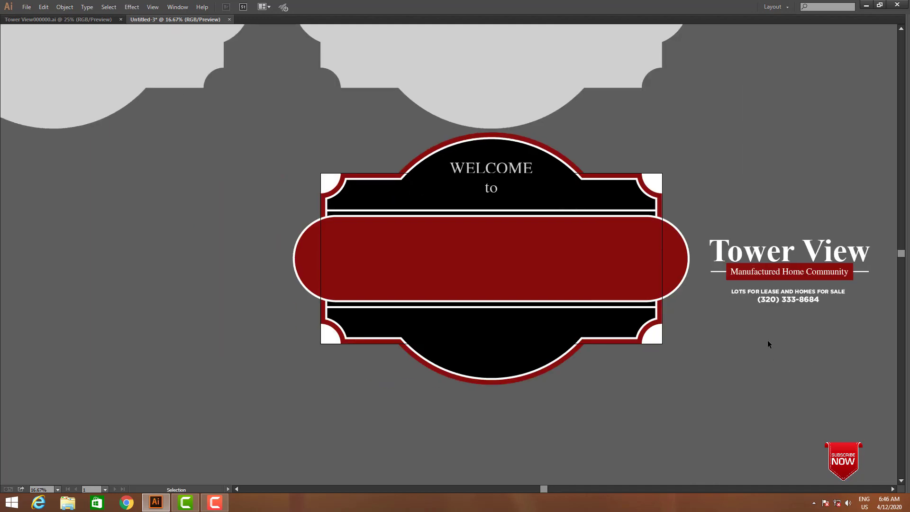
click(746, 257)
drag(530, 262, 525, 266)
key(Tab)
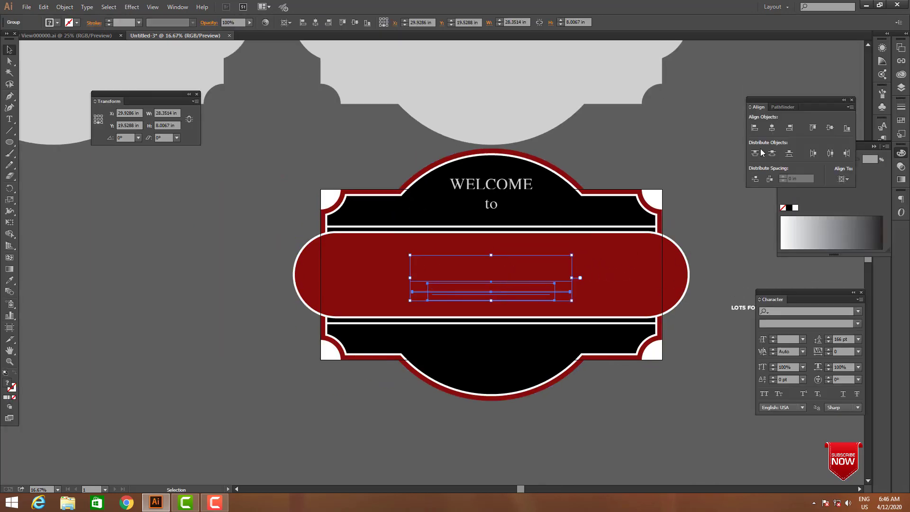
key(Tab)
drag(573, 262, 633, 262)
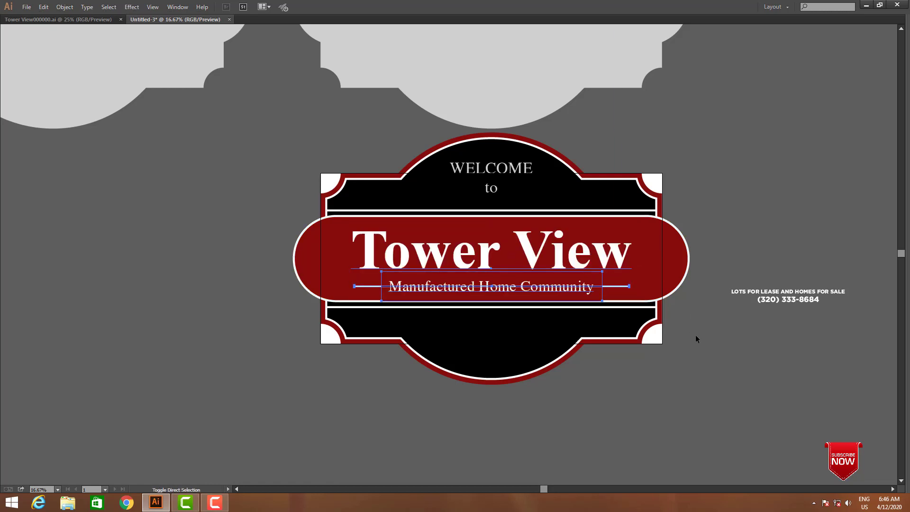
click(701, 375)
Place the "LOTS FOR LEASE AND HOMES FOR SALE" and phone text in the black area below the band, centred and enlarged
scroll(730, 355, down, 1)
drag(787, 271, 571, 317)
key(Tab)
key(Tab)
key(a)
key(ctrl+shift+])
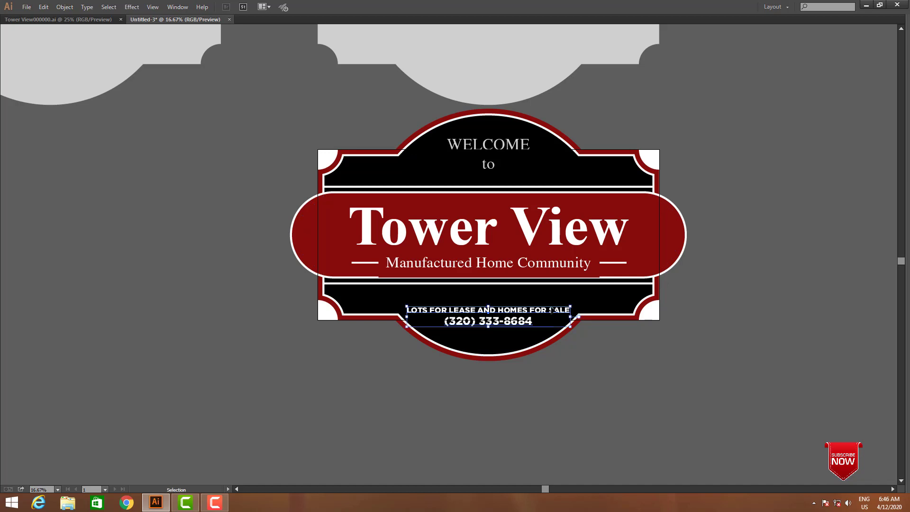
Set the leading of the lots-for-lease and phone text to 190 pt
click(153, 95)
drag(152, 94, 700, 373)
click(613, 420)
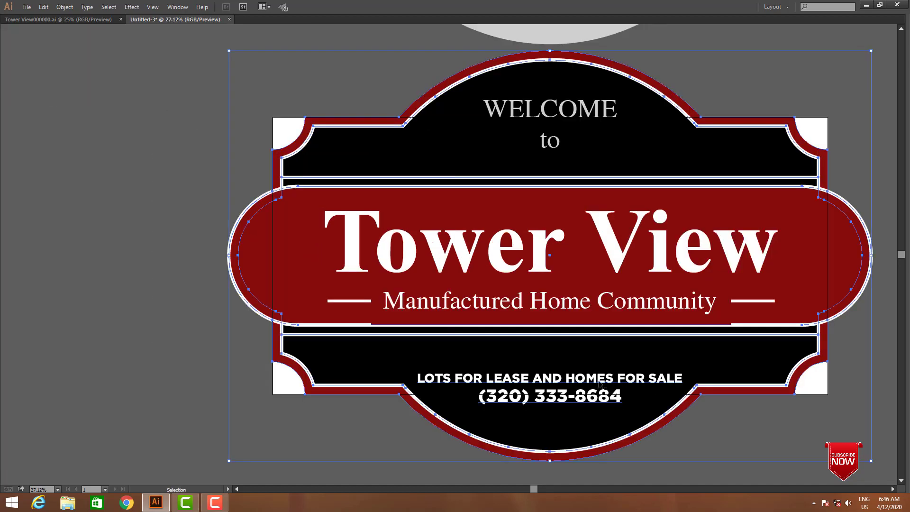
click(587, 379)
drag(587, 380, 587, 374)
key(Tab)
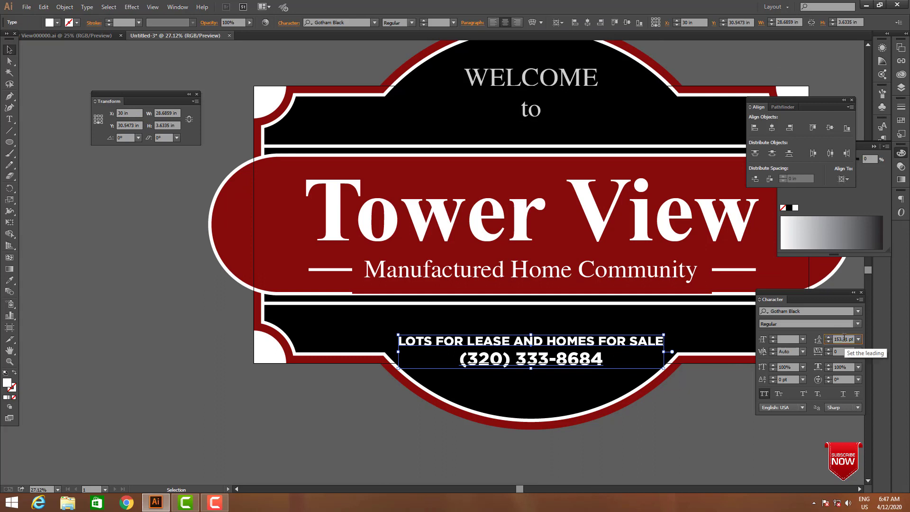
scroll(844, 338, up, 20)
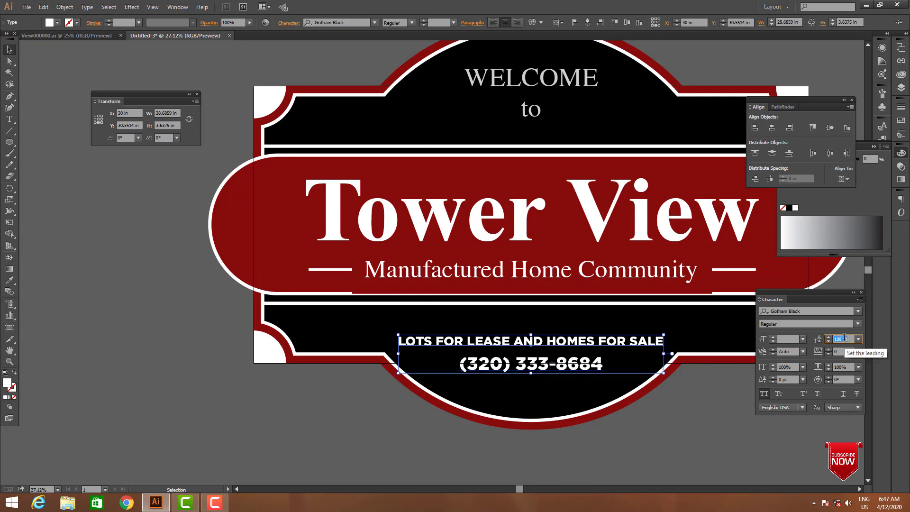
key(Tab)
click(811, 407)
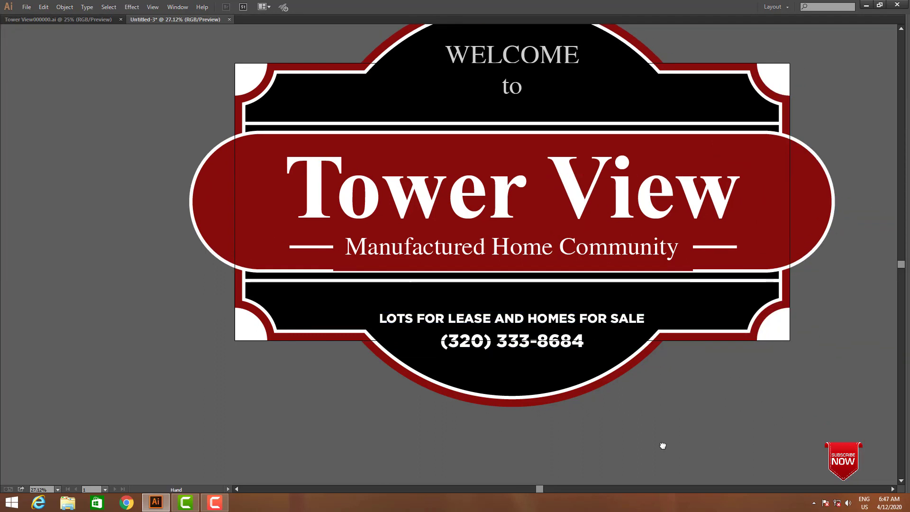
Raise the lots-for-lease and phone text slightly and enlarge it a little about its centre
click(527, 346)
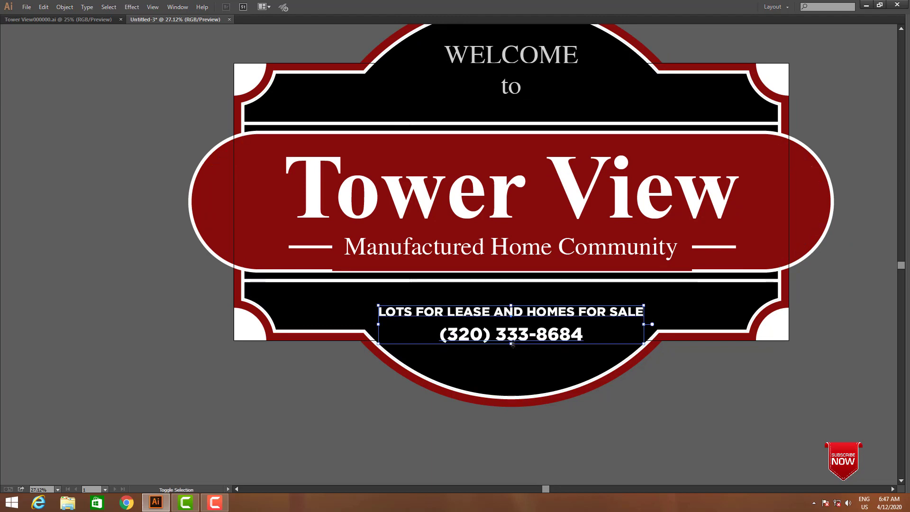
drag(512, 343, 513, 348)
drag(519, 318, 519, 315)
click(634, 441)
Enlarge the "WELCOME to" text slightly about its centre
drag(650, 412, 636, 472)
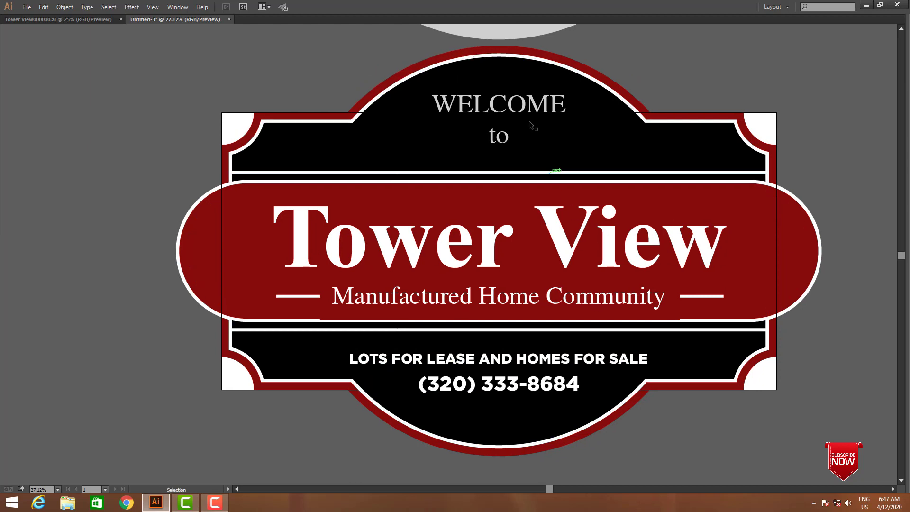
click(528, 113)
drag(499, 149, 499, 156)
Match the "WELCOME to" text colour to the white of the "Tower View" lettering
key(Tab)
key(i)
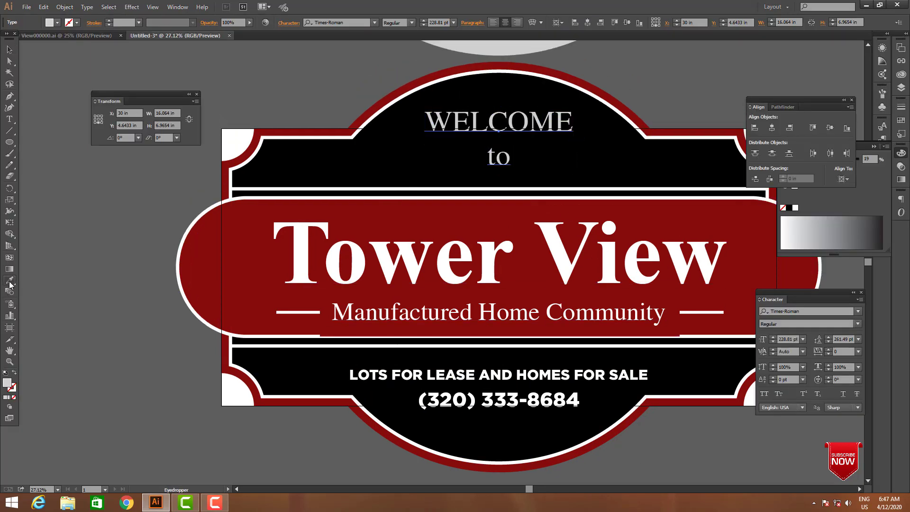
key(Tab)
click(482, 255)
key(ctrl+shift+a)
key(v)
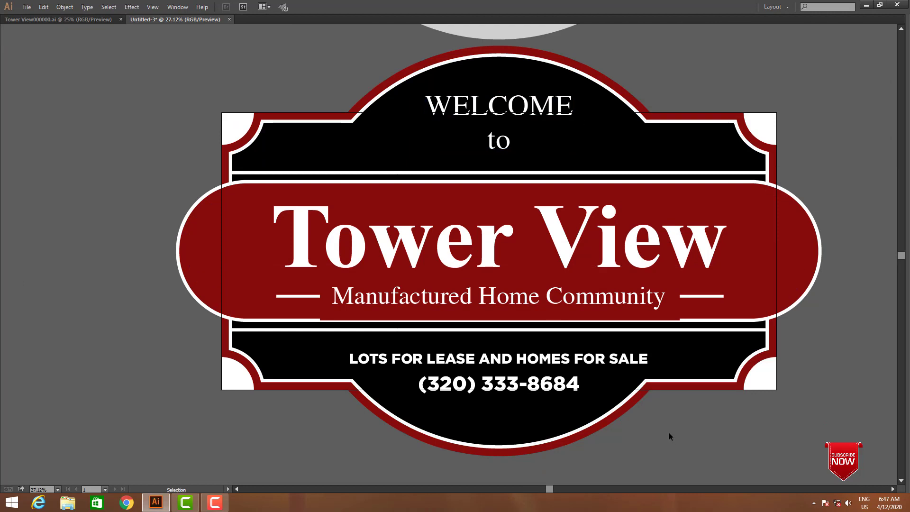
Hide the artboard so the finished sign shows on a plain white background
key(alt+v)
key(b)
key(h)
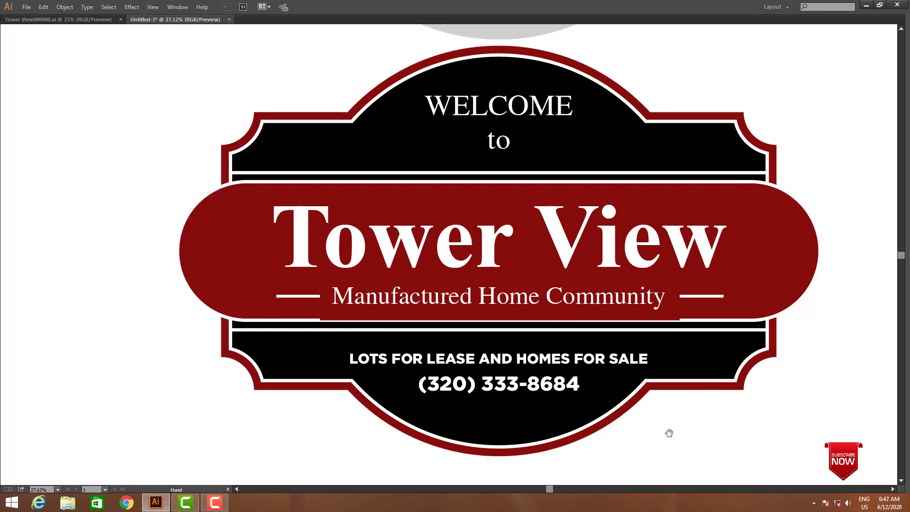
drag(668, 433, 657, 431)
key(v)
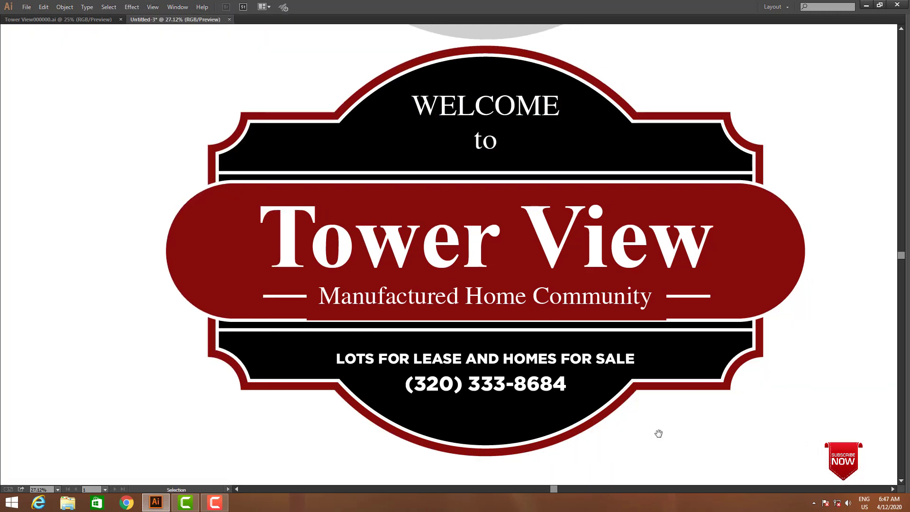